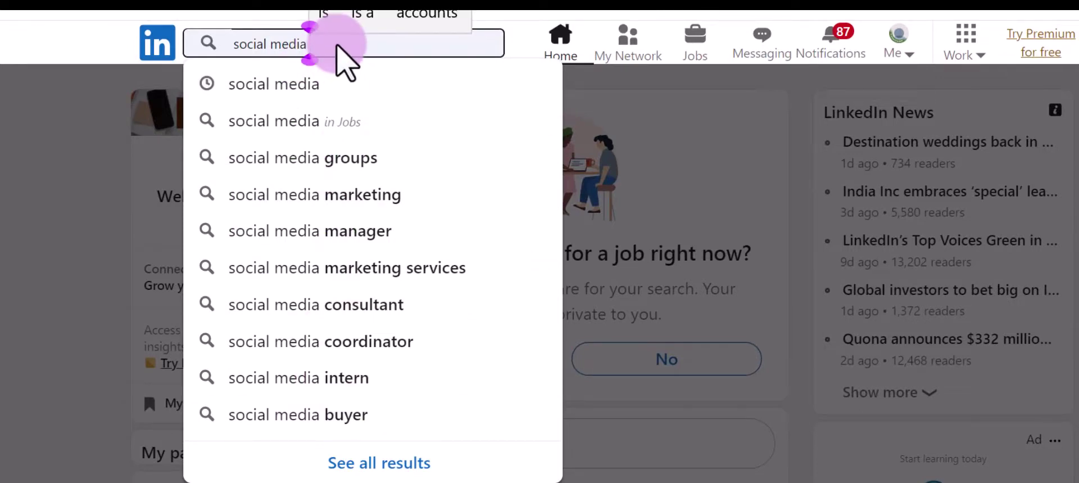
# - Complete the search query as "social media nanager" and run the search
pyautogui.write('na')
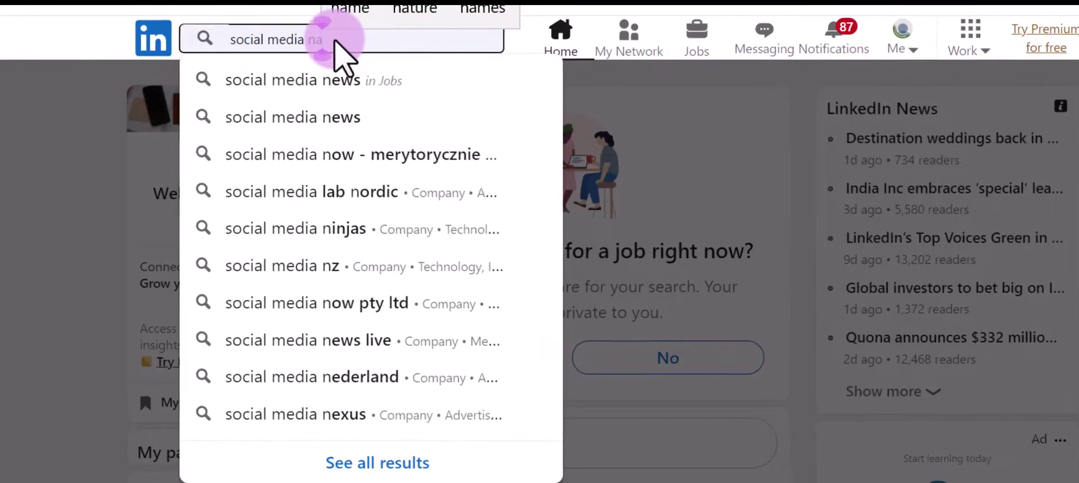
pyautogui.write('nager')
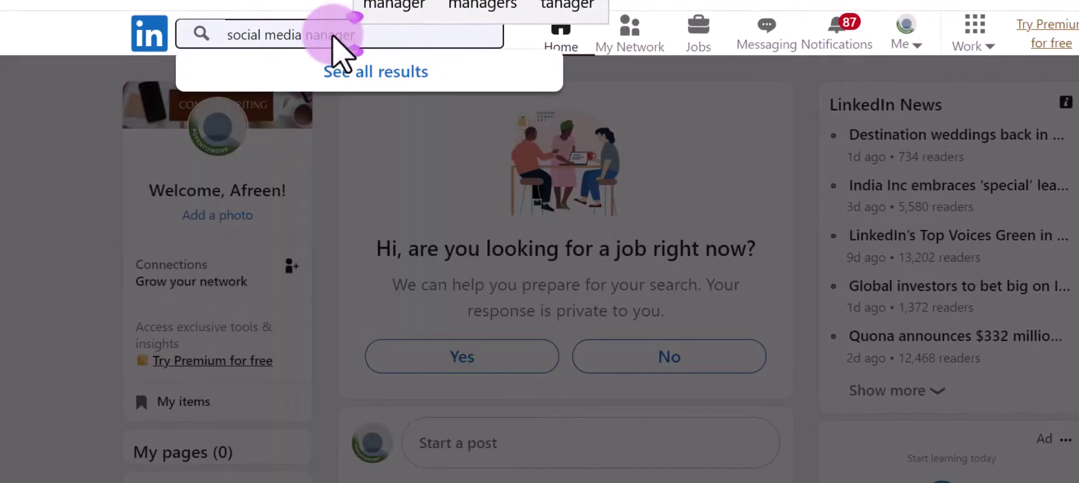
pyautogui.press('Return')
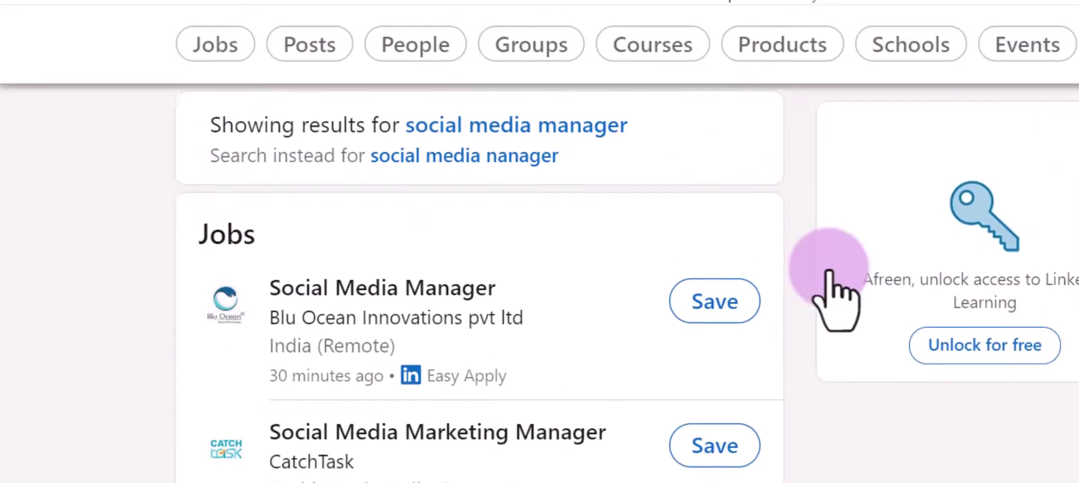
pyautogui.scroll(-3, 828, 276)
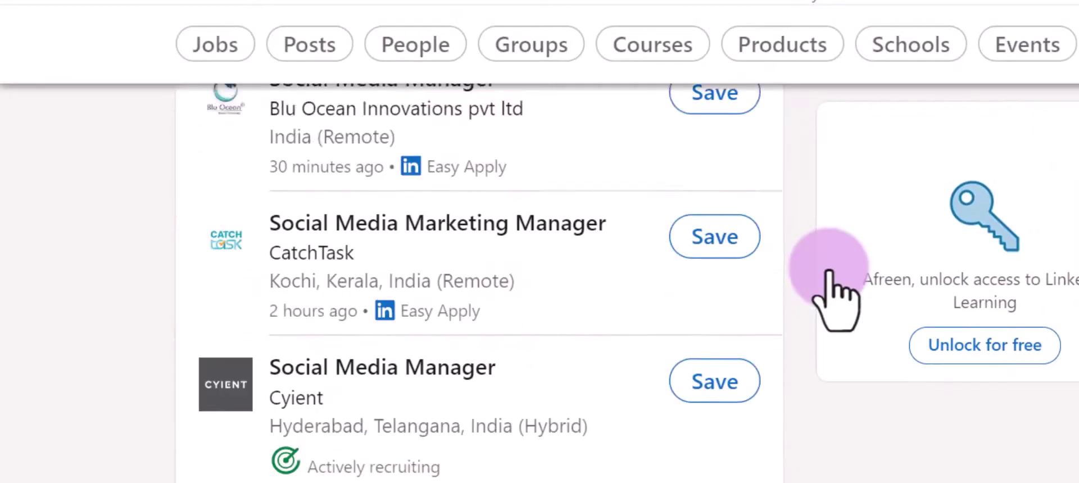
pyautogui.scroll(1, 832, 289)
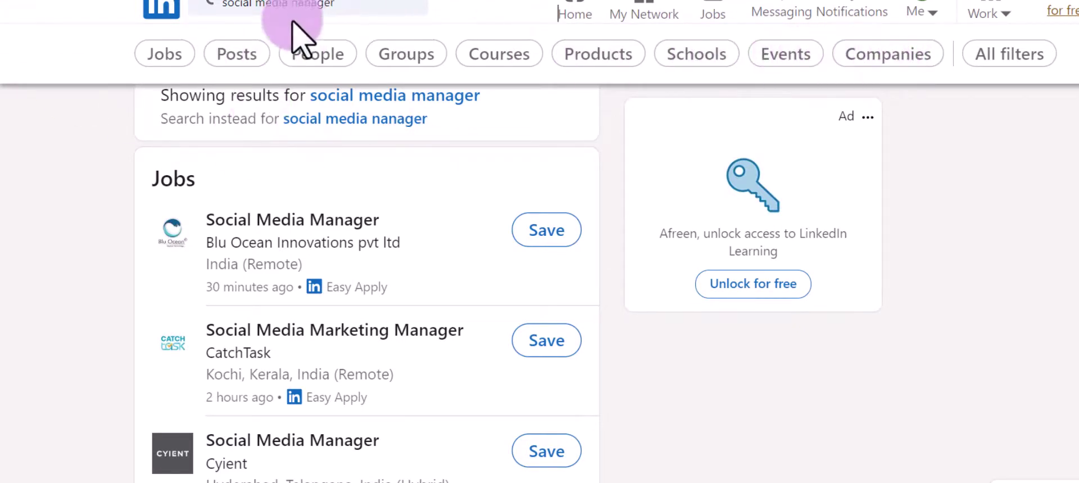
# - Restrict the search results to people
pyautogui.click(325, 52)
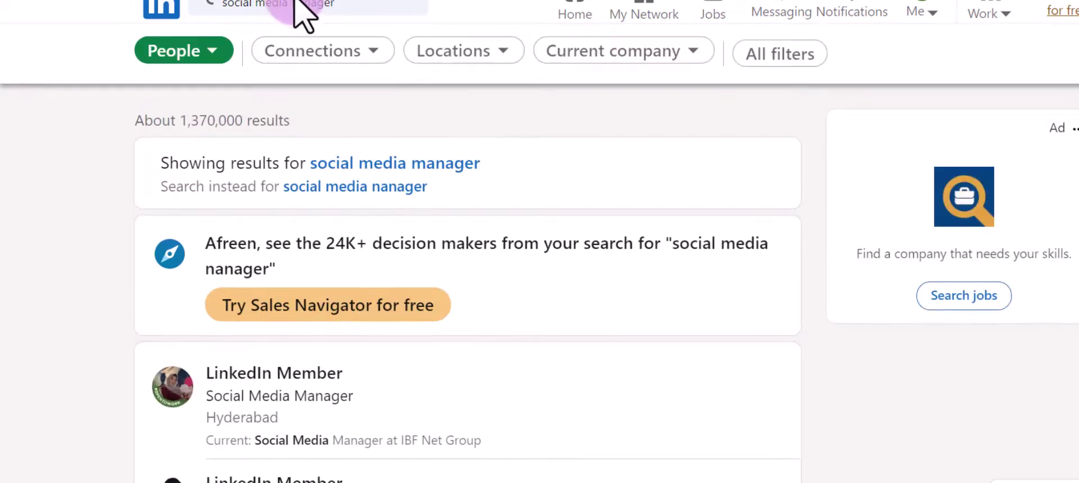
pyautogui.click(298, 5)
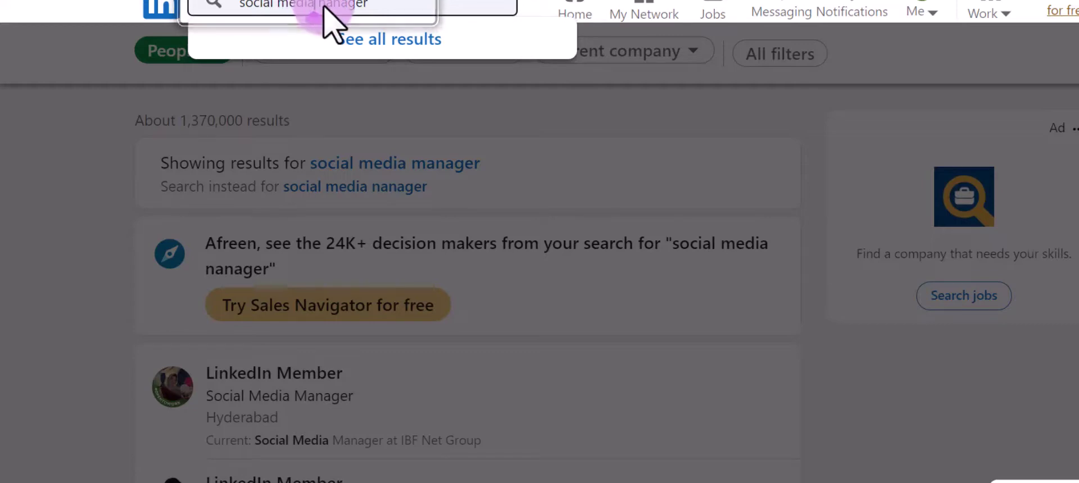
pyautogui.click(315, 5)
pyautogui.click(579, 159)
# - Look through the people results, checking each member's job title, location, and current or past position
pyautogui.scroll(-2, 578, 159)
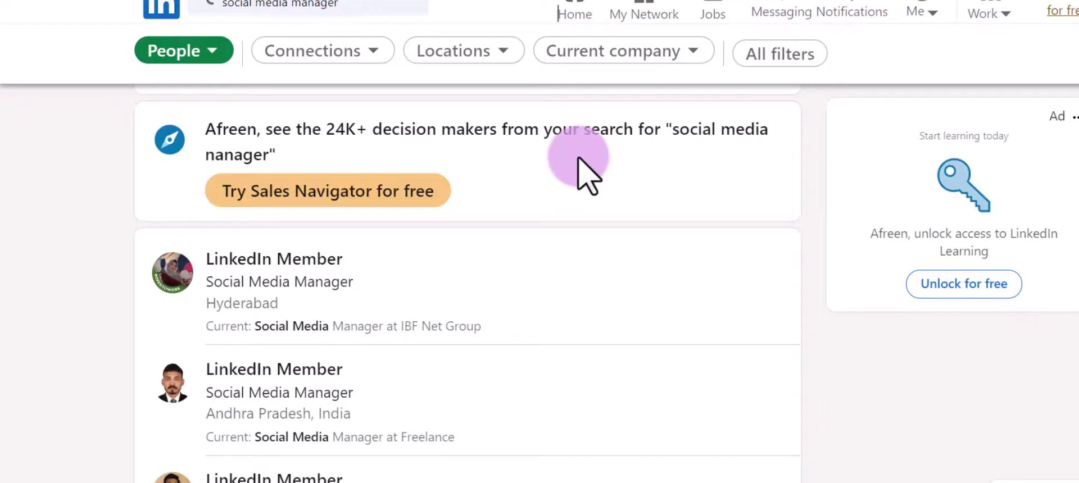
pyautogui.scroll(2, 582, 163)
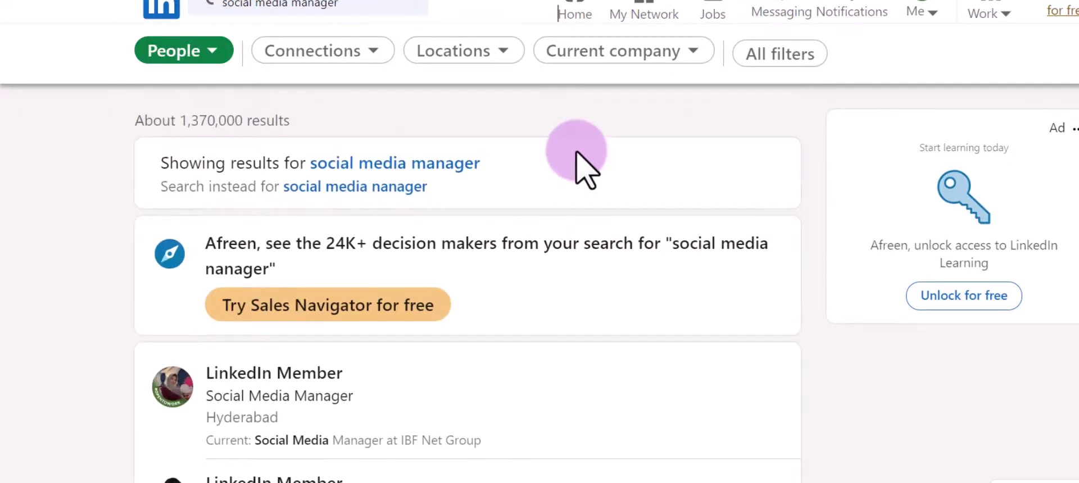
pyautogui.scroll(-4, 576, 152)
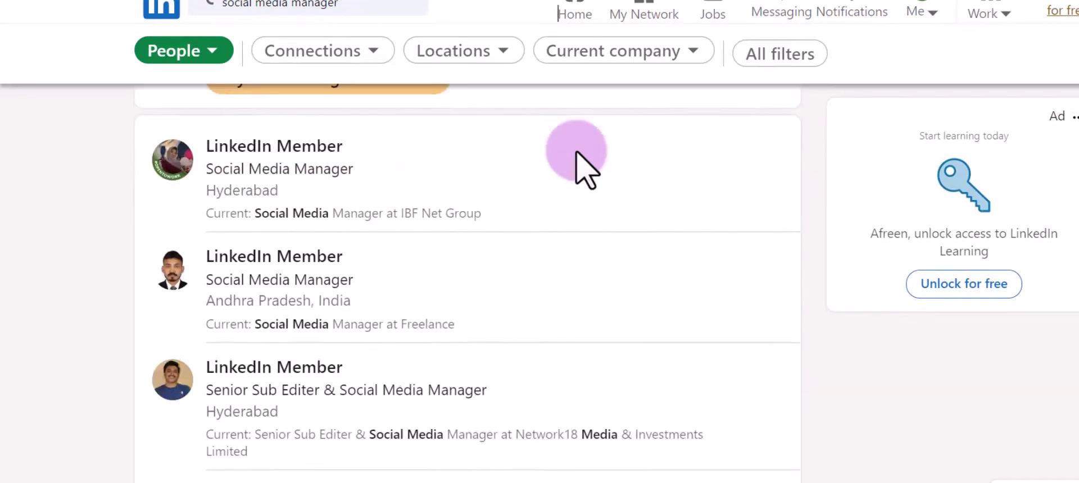
pyautogui.scroll(-2, 711, 58)
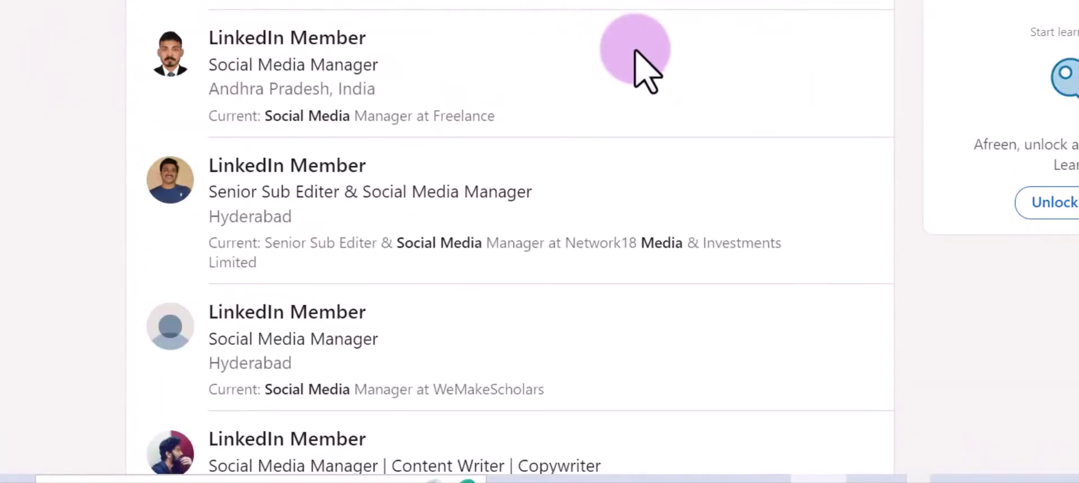
pyautogui.scroll(-2, 635, 50)
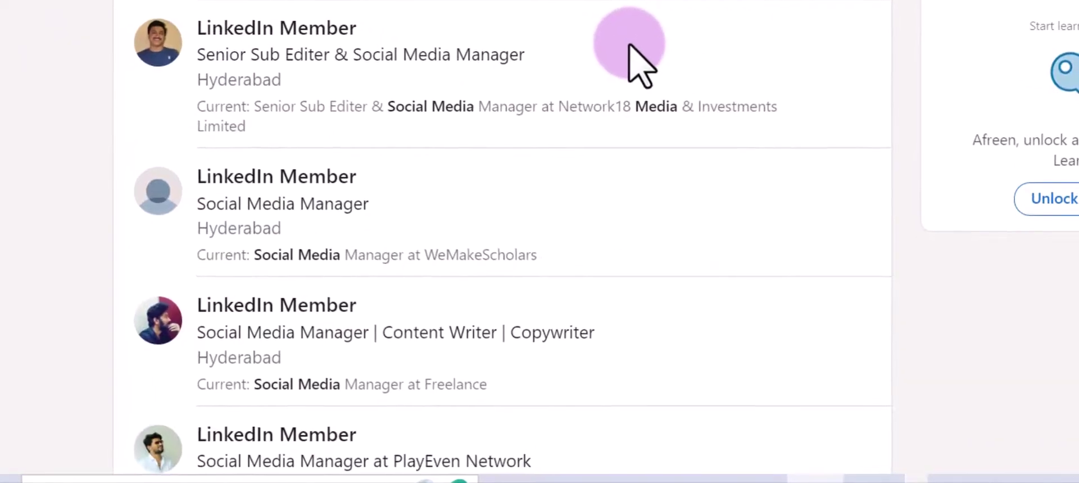
pyautogui.scroll(2, 632, 48)
pyautogui.scroll(-2, 630, 45)
pyautogui.scroll(-5, 635, 51)
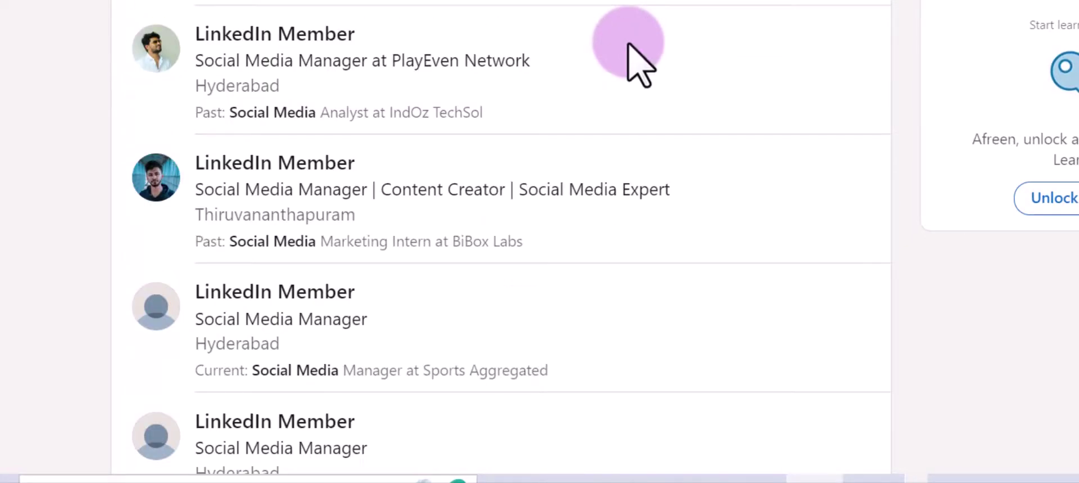
pyautogui.scroll(-3, 628, 45)
pyautogui.scroll(10, 628, 46)
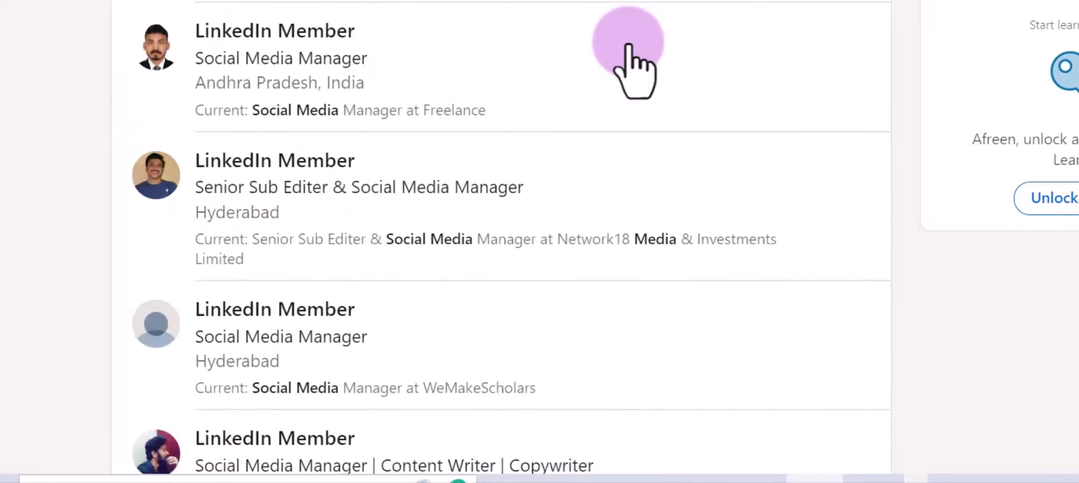
pyautogui.scroll(2, 628, 45)
pyautogui.scroll(2, 629, 45)
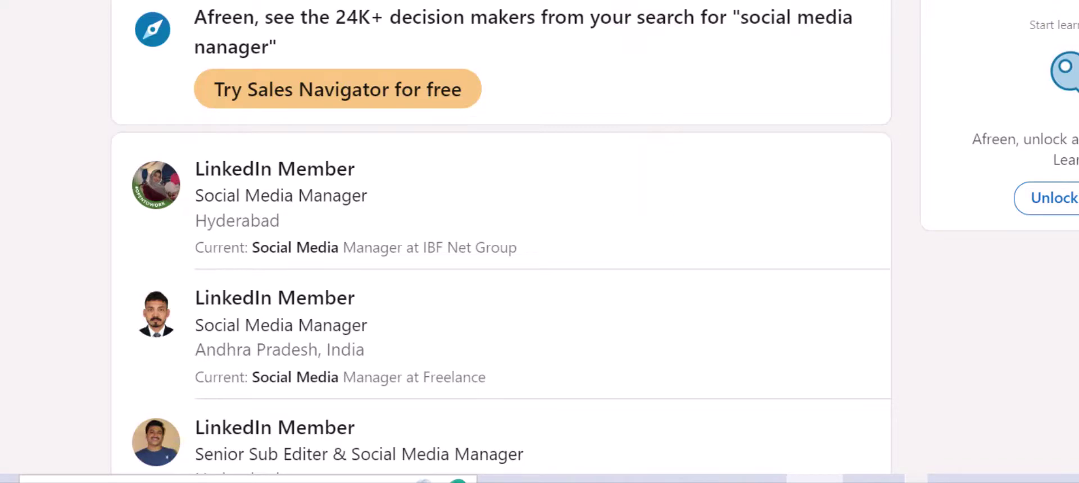
# - Review the listed social media manager profiles from the first one down to the end of the results page
pyautogui.scroll(-3, 501, 237)
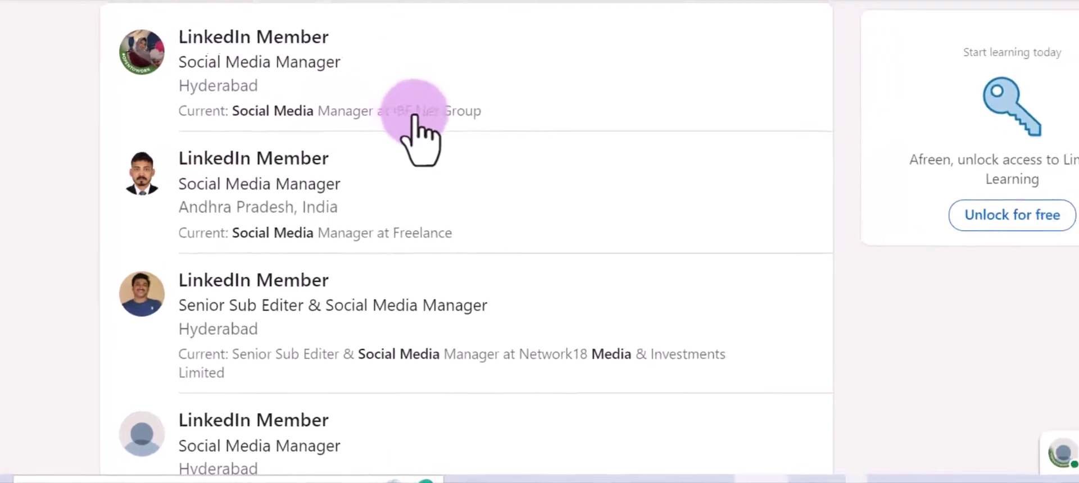
pyautogui.scroll(-3, 457, 134)
pyautogui.scroll(1, 456, 133)
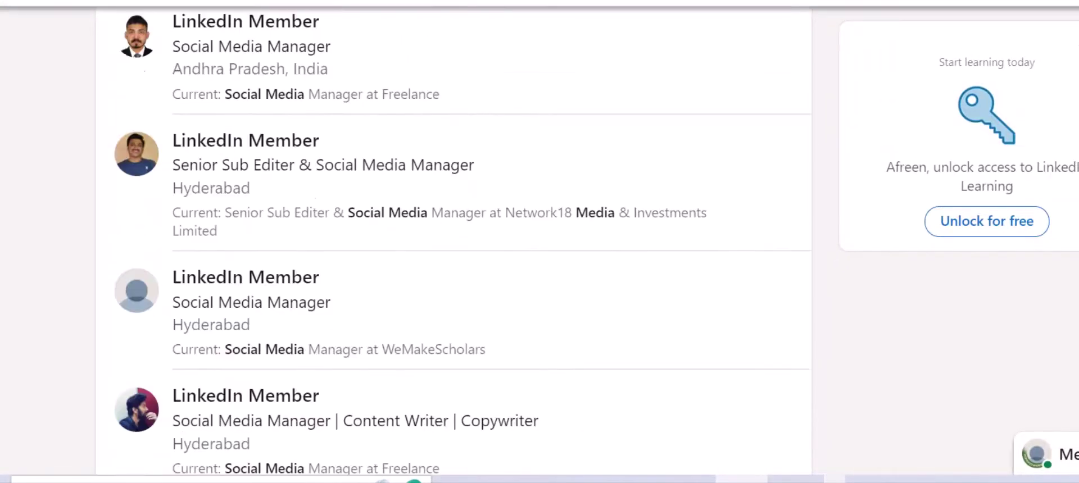
pyautogui.scroll(-1, 456, 133)
pyautogui.scroll(-1, 453, 242)
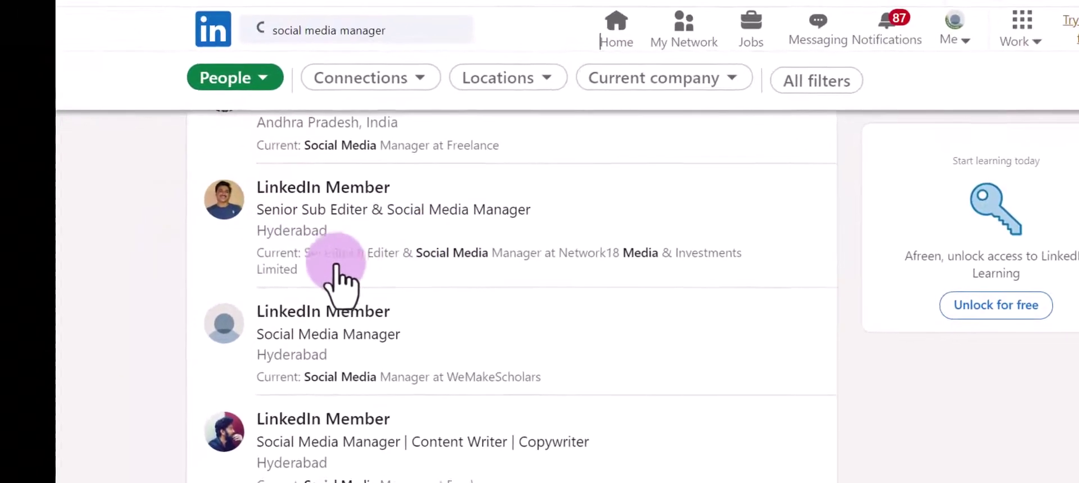
pyautogui.scroll(-5, 627, 278)
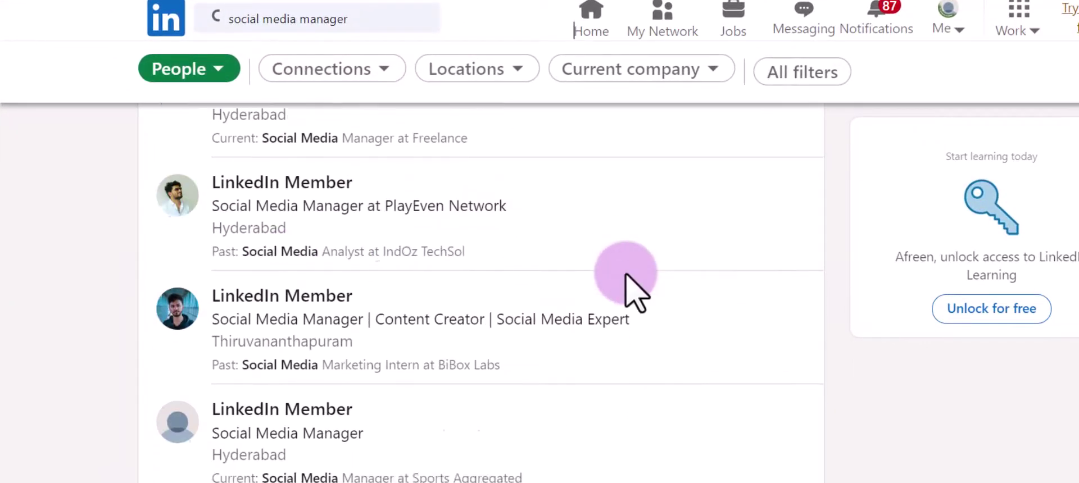
pyautogui.scroll(-4, 627, 276)
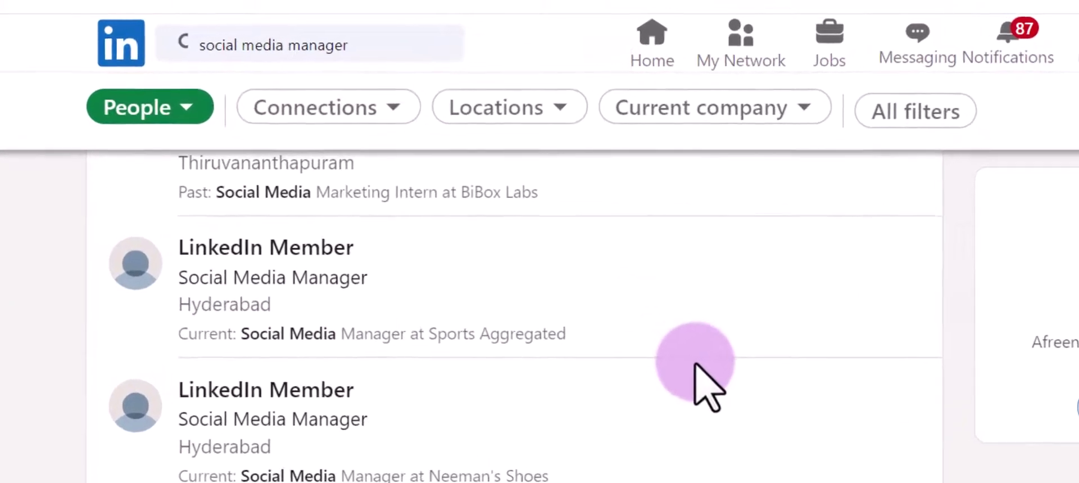
pyautogui.scroll(-6, 695, 364)
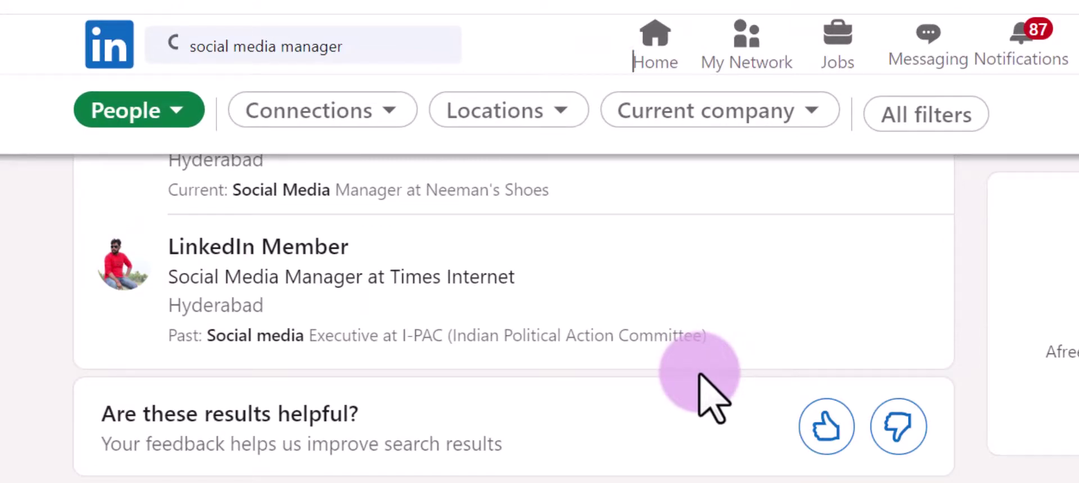
# - Examine the last profiles on the page and highlight the "People also searched for" heading above the related searches
pyautogui.scroll(3, 710, 396)
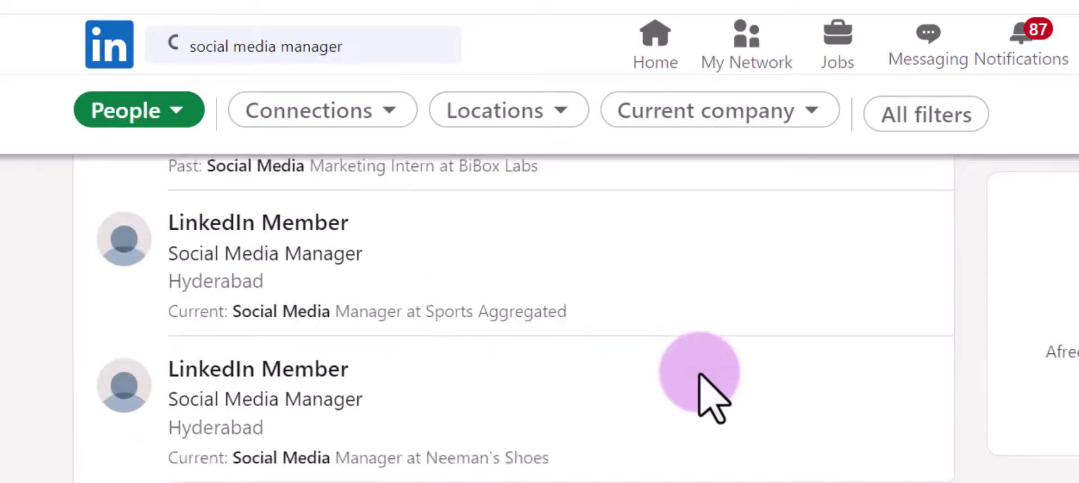
pyautogui.scroll(-3, 709, 396)
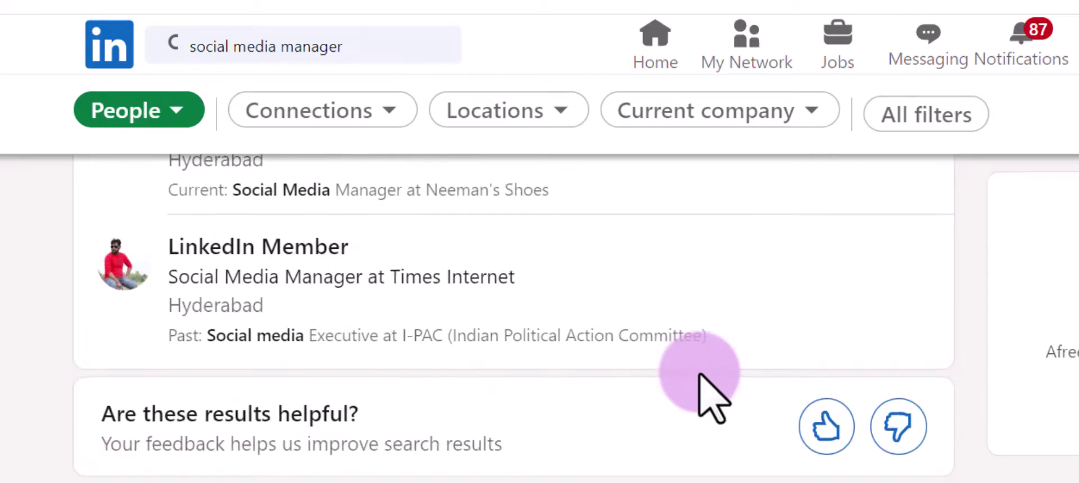
pyautogui.scroll(-2, 709, 396)
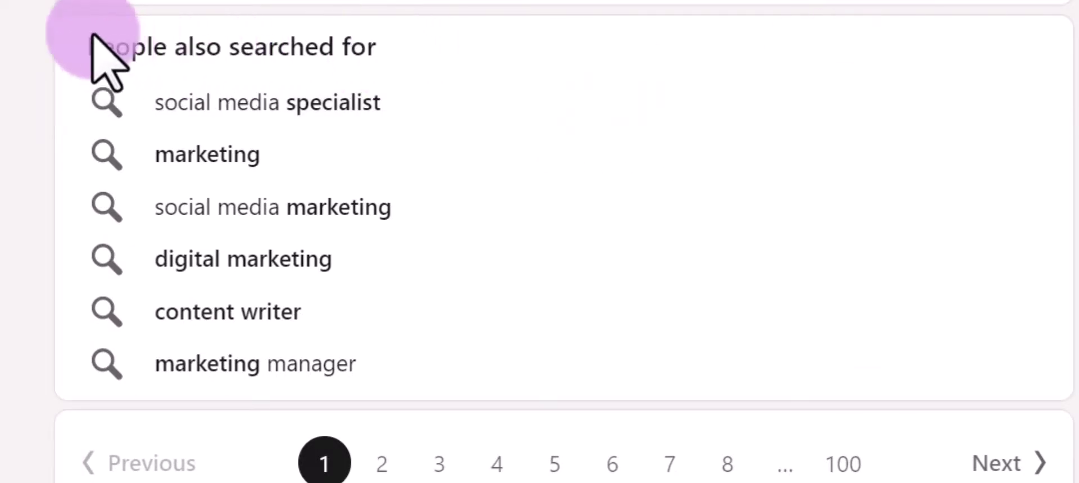
pyautogui.moveTo(91, 35); pyautogui.dragTo(383, 38)
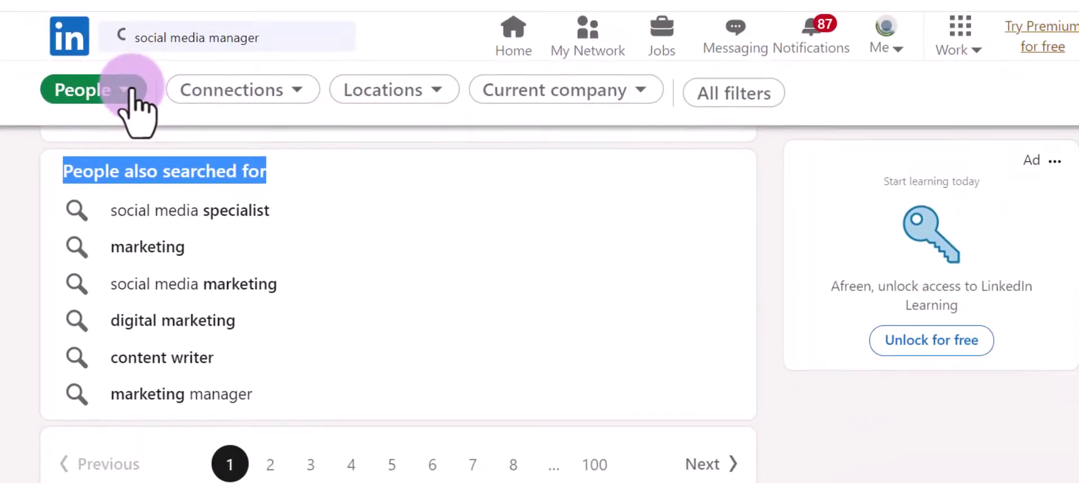
# - Switch the search results from people to jobs
pyautogui.click(115, 90)
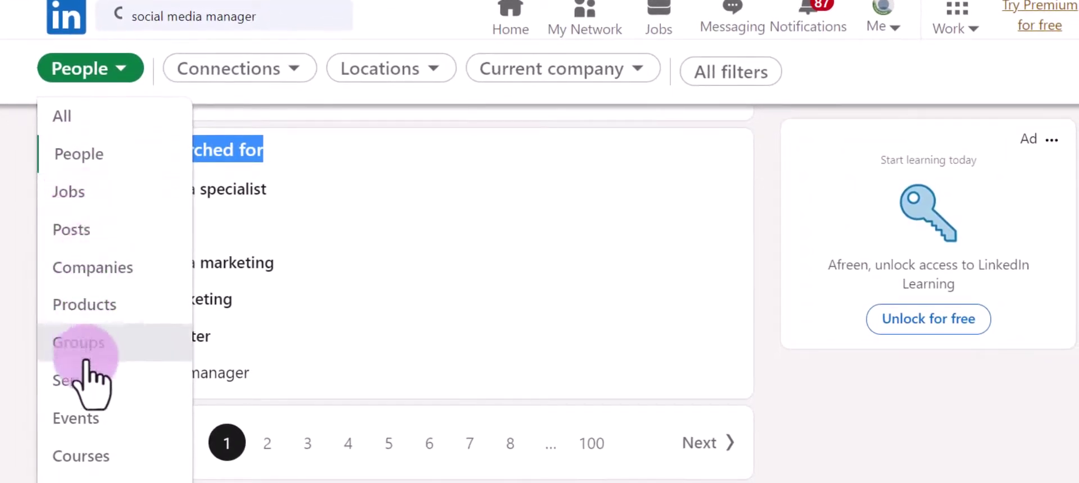
pyautogui.click(73, 194)
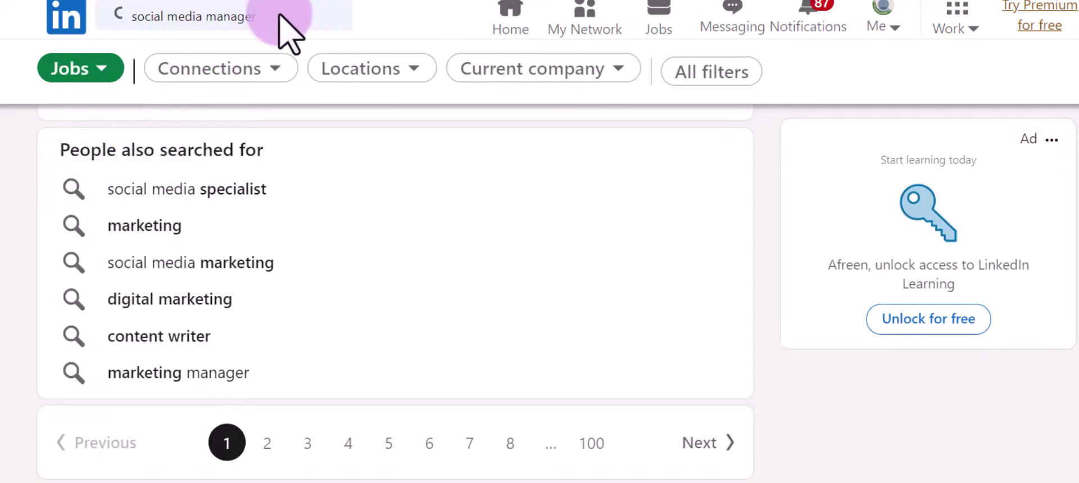
pyautogui.click(79, 65)
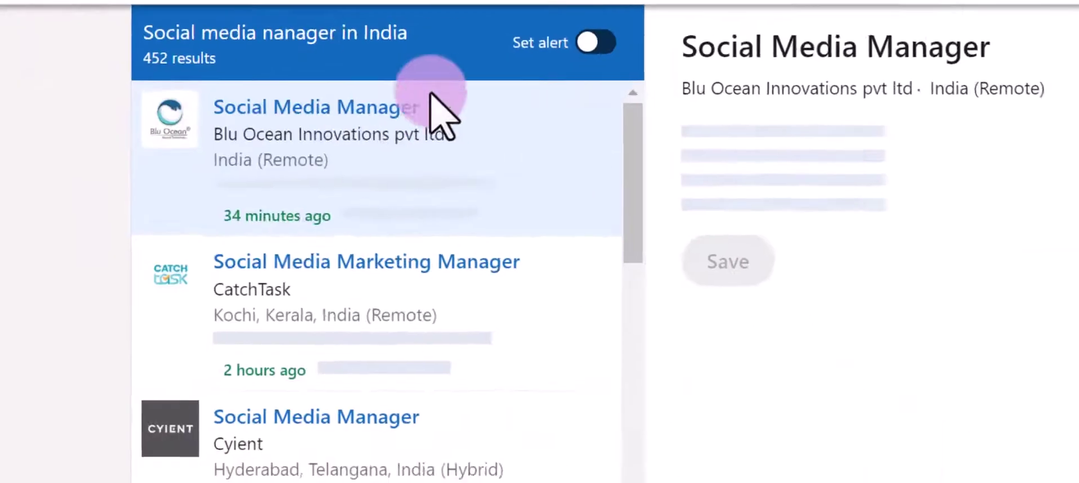
# - Examine the Blu Ocean Innovations job's details, hiring team and company information, and check the other listings
pyautogui.scroll(-3, 1028, 152)
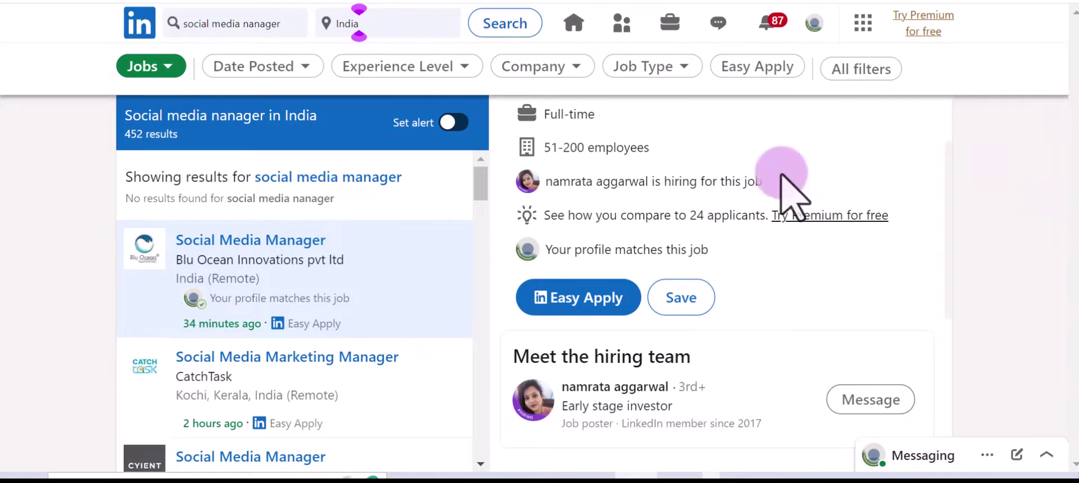
pyautogui.scroll(-5, 860, 256)
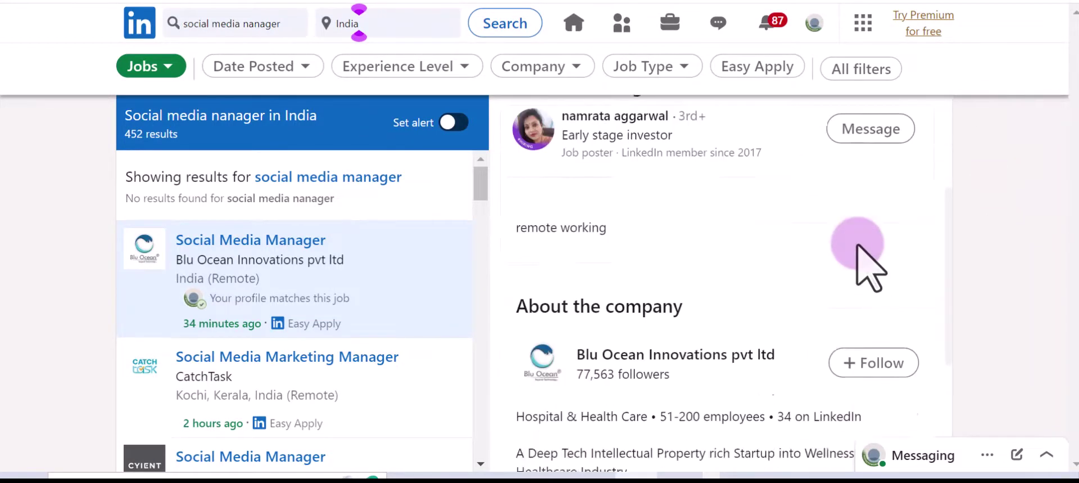
pyautogui.click(438, 320)
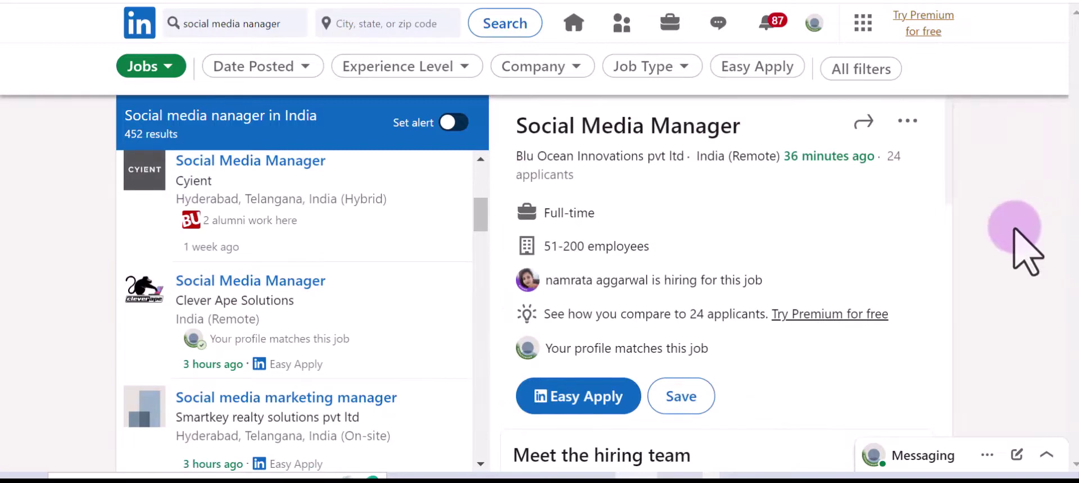
# - Open the Social Media Manager job at Clever Ape Solutions and read its requirements and its Roles and Responsibilities section
pyautogui.click(277, 287)
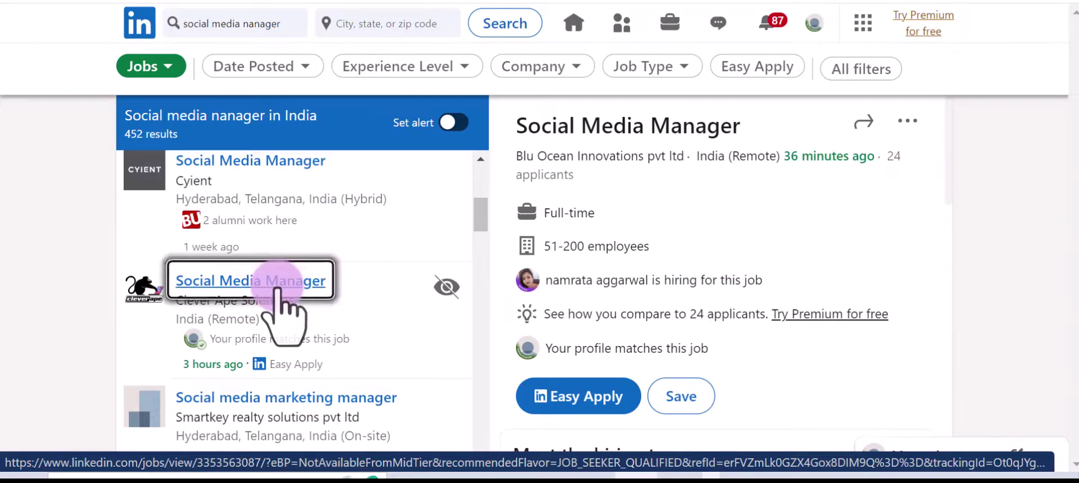
pyautogui.scroll(-5, 872, 241)
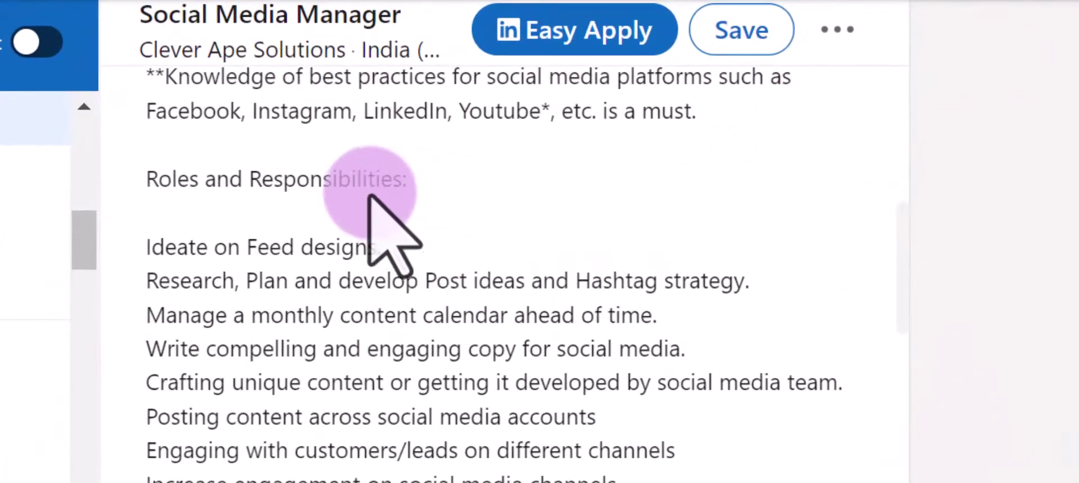
pyautogui.scroll(2, 368, 194)
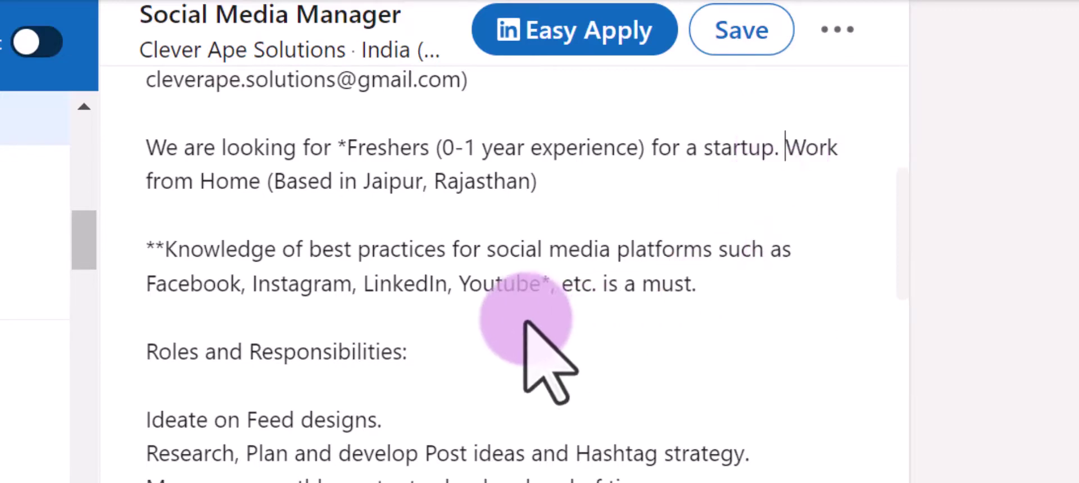
pyautogui.scroll(-2, 529, 292)
pyautogui.scroll(-1, 548, 326)
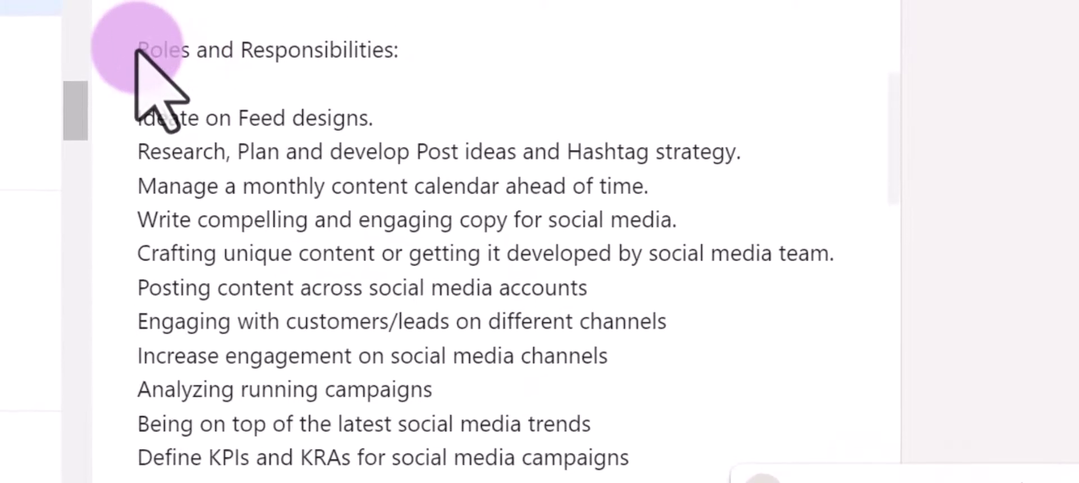
# - Highlight the "Roles and Responsibilities" heading in the Clever Ape Solutions posting and look over the duties beneath it
pyautogui.moveTo(138, 49); pyautogui.dragTo(374, 63)
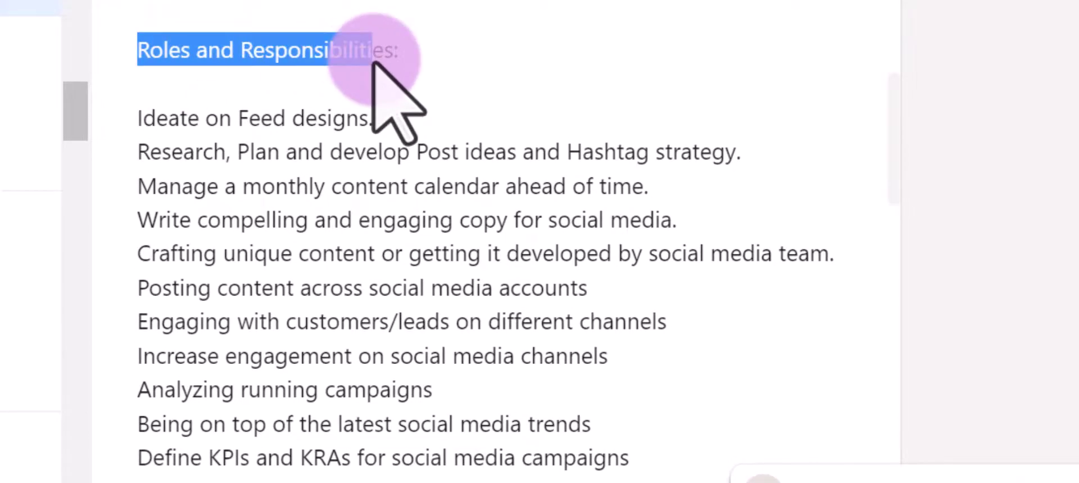
pyautogui.scroll(-3, 372, 63)
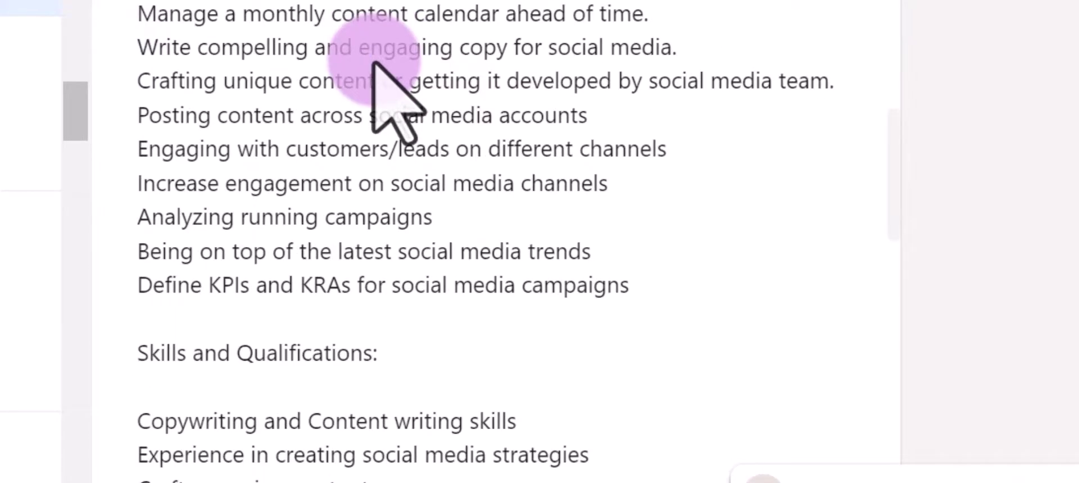
pyautogui.scroll(3, 373, 79)
pyautogui.scroll(-3, 448, 204)
pyautogui.scroll(3, 450, 211)
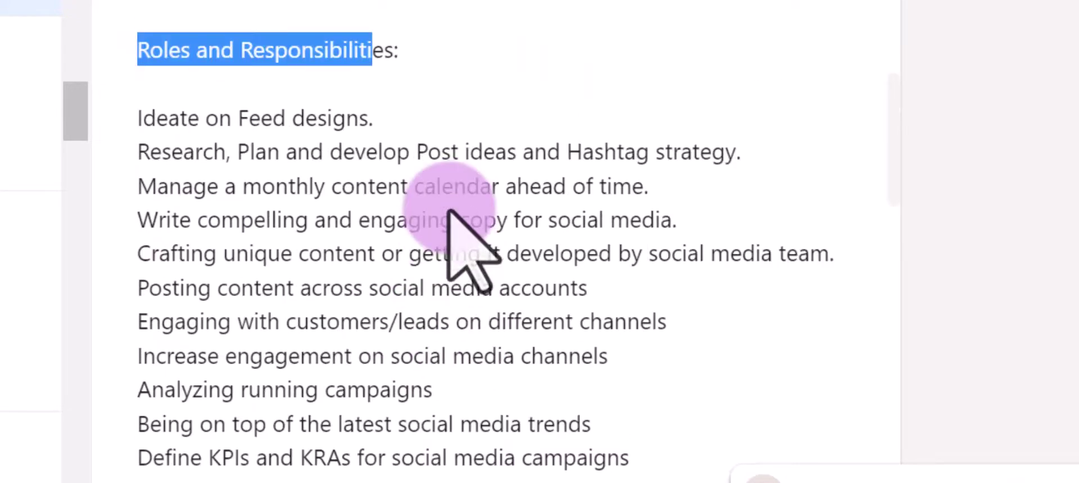
# - Highlight the full list of duties, from "Ideate on Feed designs" to "Define KPIs and KRAs for social media campaigns", and clear the highlight
pyautogui.click(117, 112)
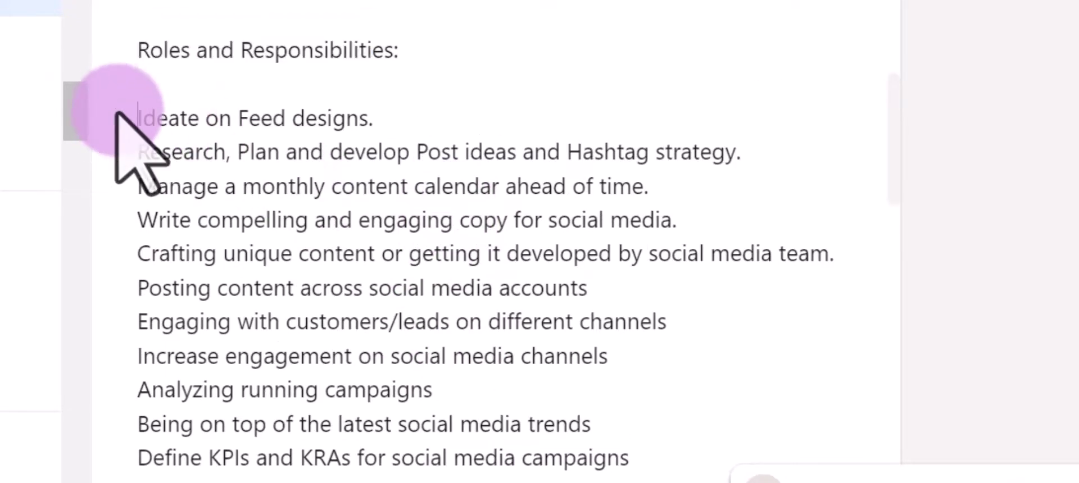
pyautogui.moveTo(116, 112); pyautogui.dragTo(607, 458)
pyautogui.moveTo(672, 482); pyautogui.dragTo(667, 470)
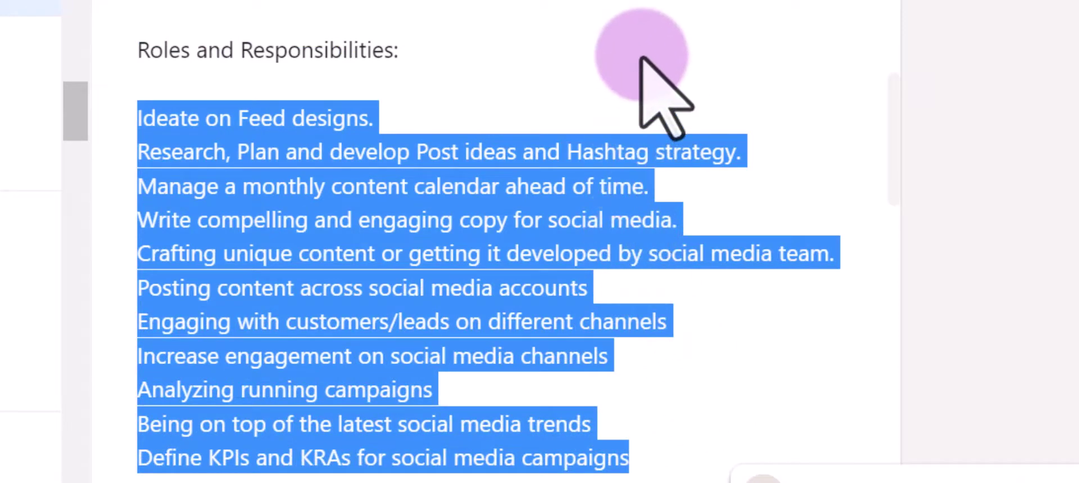
pyautogui.click(411, 65)
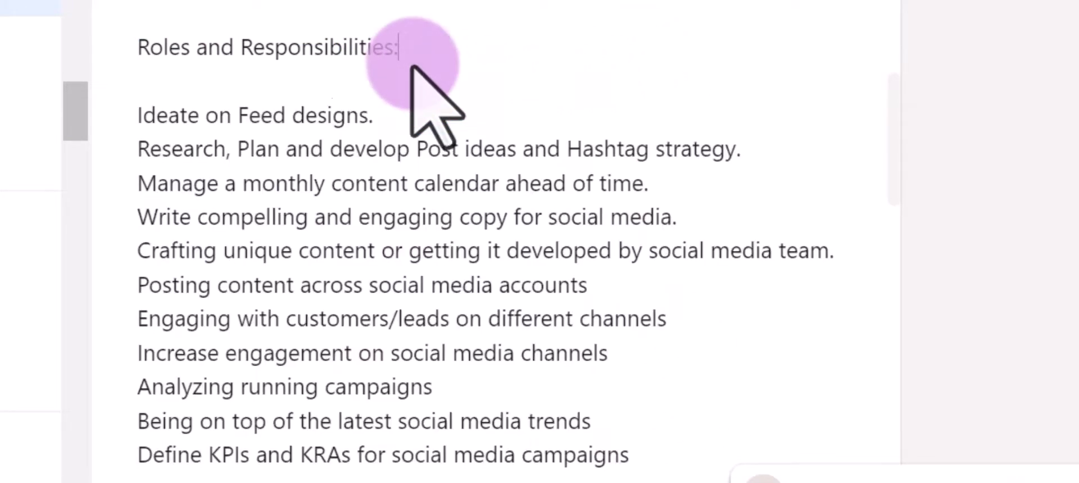
# - Find the "Skills and Qualifications" section below the responsibilities and highlight its heading
pyautogui.scroll(-7, 411, 66)
pyautogui.scroll(4, 412, 67)
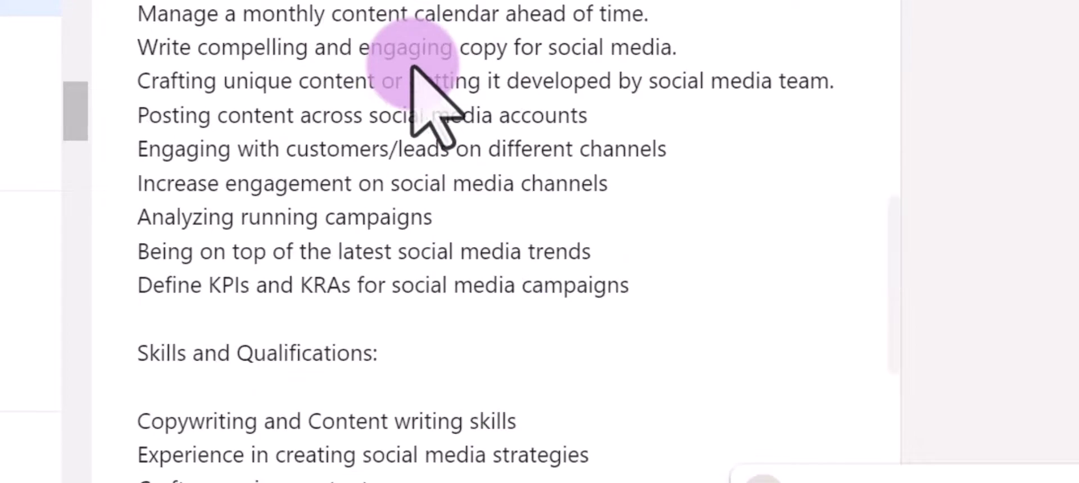
pyautogui.scroll(-3, 412, 66)
pyautogui.scroll(-3, 413, 74)
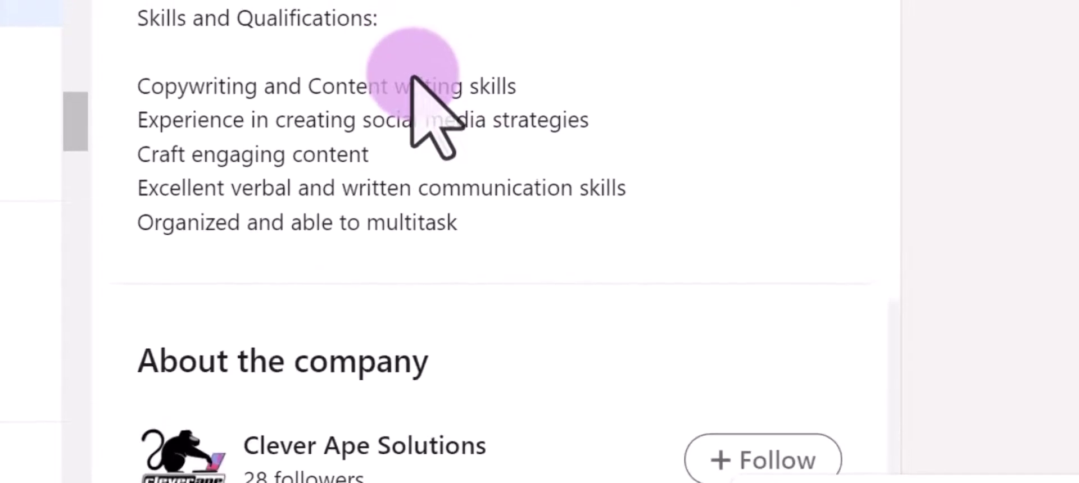
pyautogui.scroll(1, 407, 90)
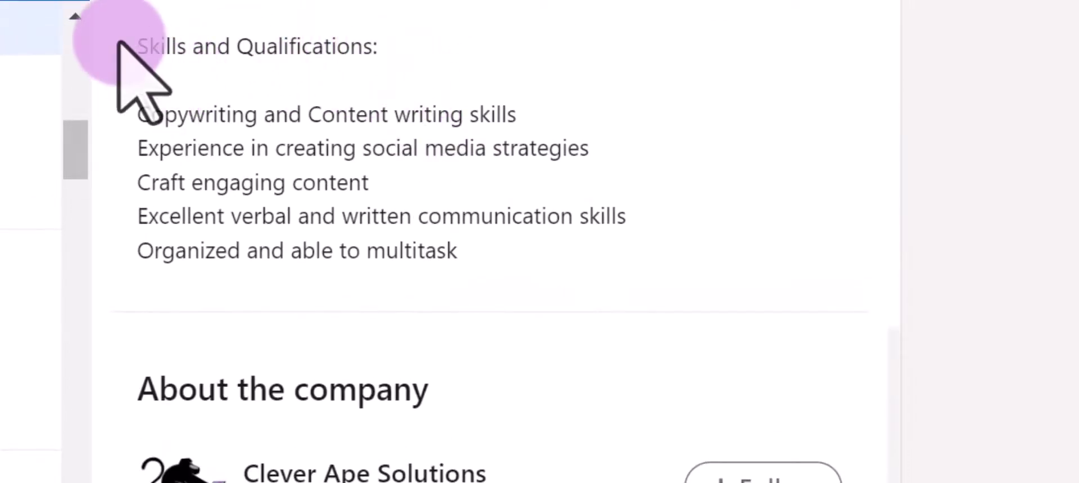
pyautogui.moveTo(130, 50); pyautogui.dragTo(251, 107)
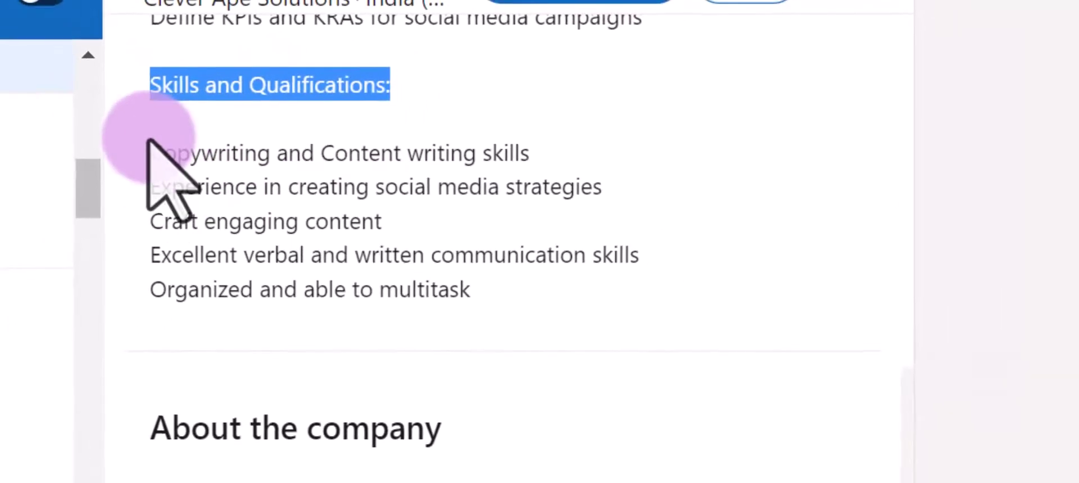
# - Read the listed skills and highlight the last three, from "Craft engaging content" to "Organized and able to multitask"
pyautogui.click(151, 138)
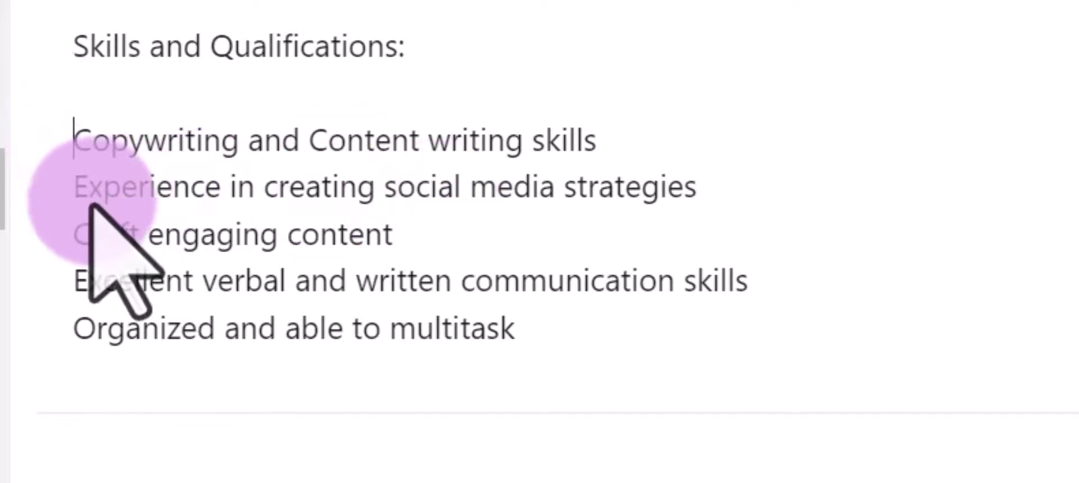
pyautogui.click(72, 247)
pyautogui.moveTo(72, 247); pyautogui.dragTo(725, 323)
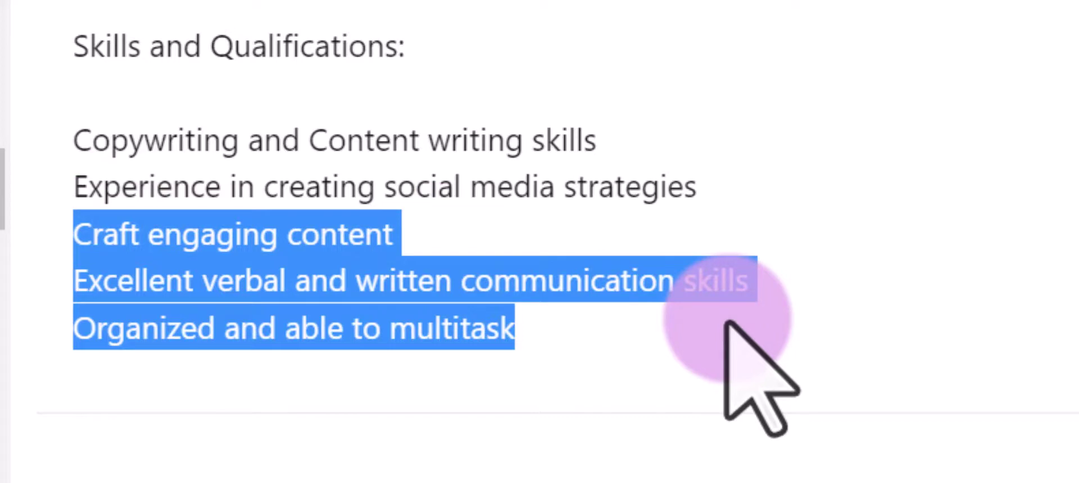
# - Check the posting's "About the company" section and return to its Roles and Responsibilities
pyautogui.scroll(-4, 728, 321)
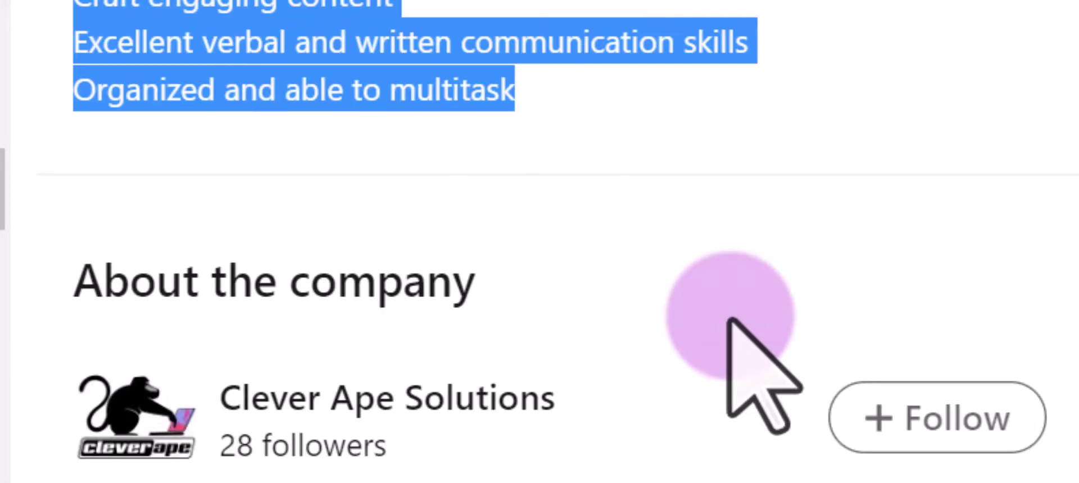
pyautogui.scroll(-1, 729, 320)
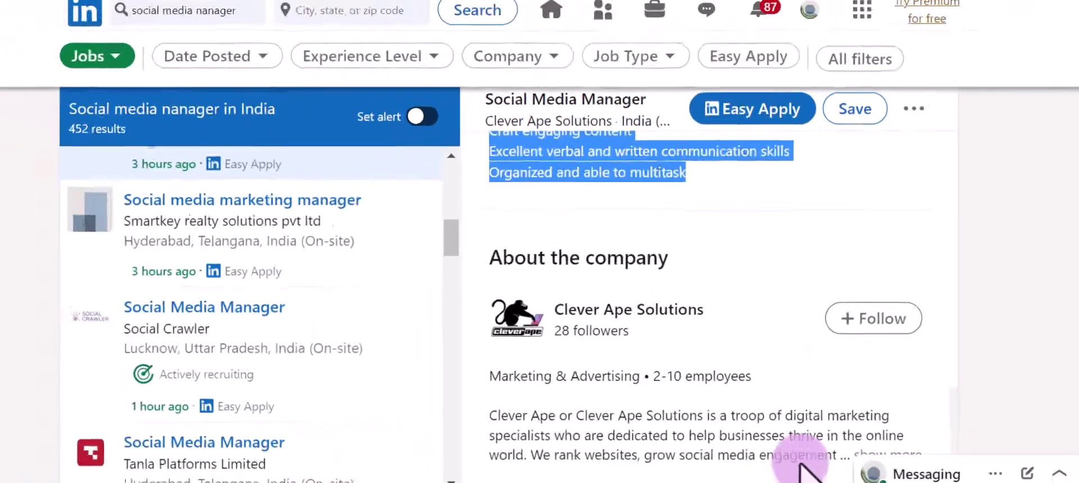
pyautogui.scroll(2, 770, 383)
pyautogui.scroll(-3, 801, 452)
pyautogui.scroll(8, 798, 455)
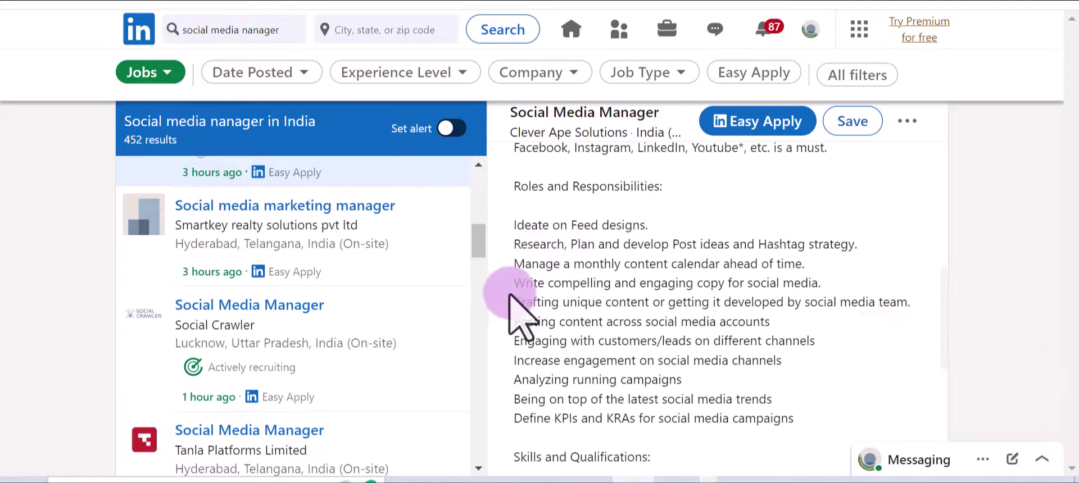
# - Switch the search results from jobs back to people, and from there to services
pyautogui.click(160, 73)
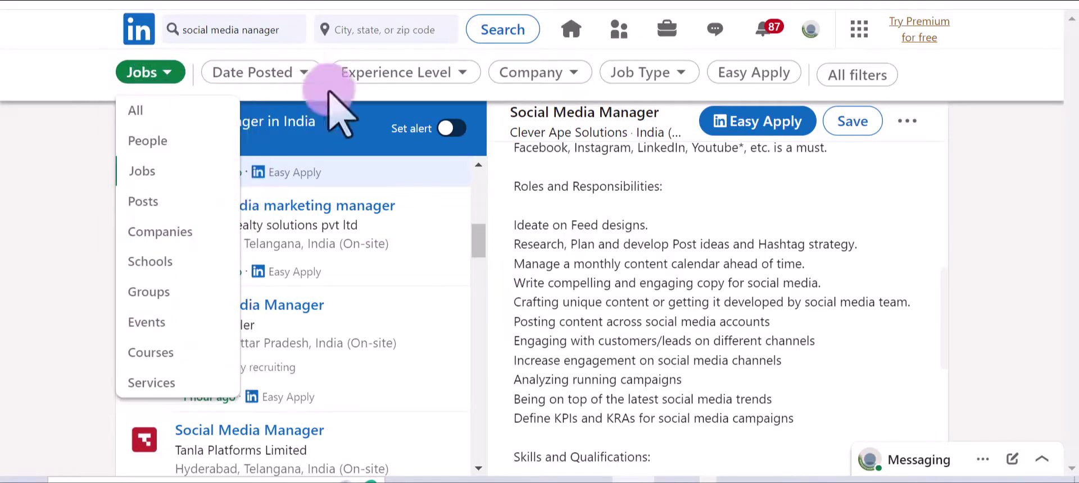
pyautogui.click(194, 140)
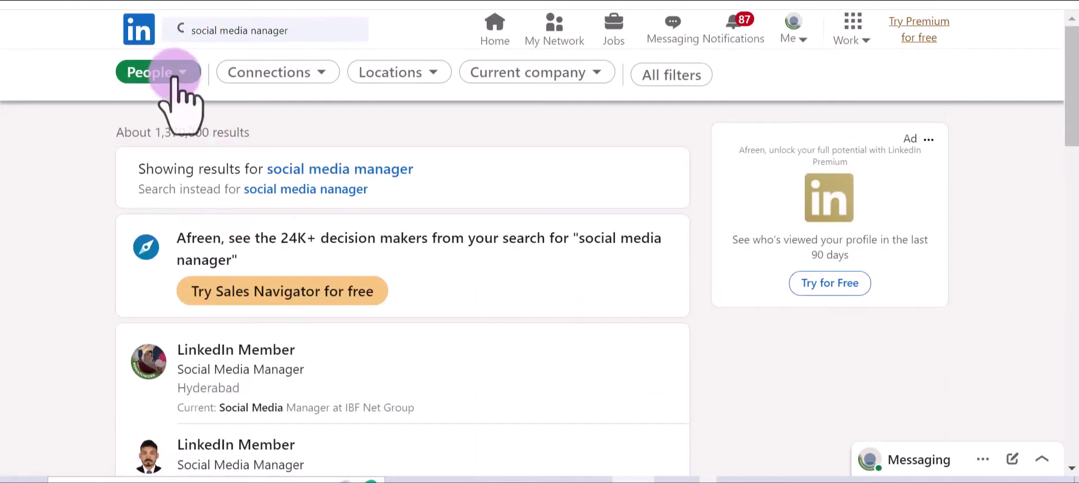
pyautogui.click(177, 79)
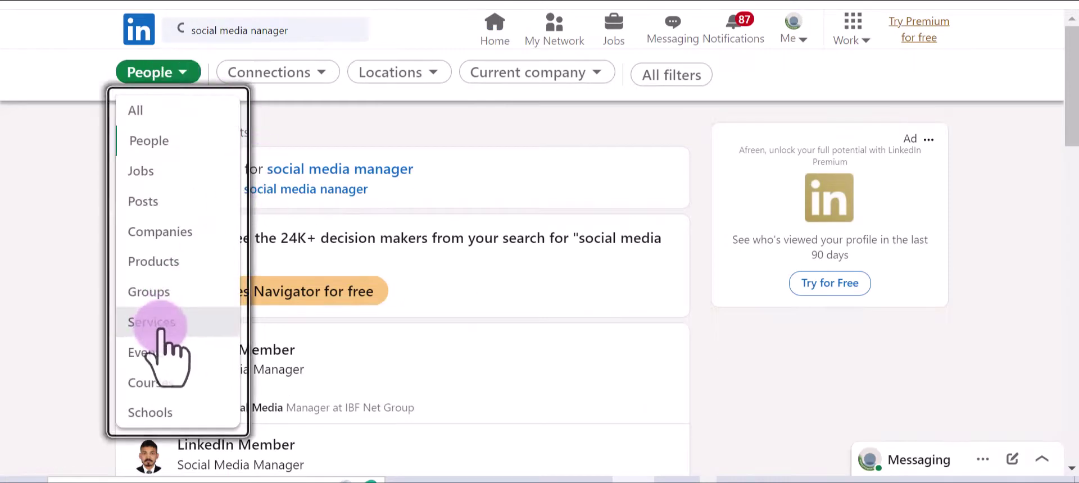
pyautogui.click(179, 326)
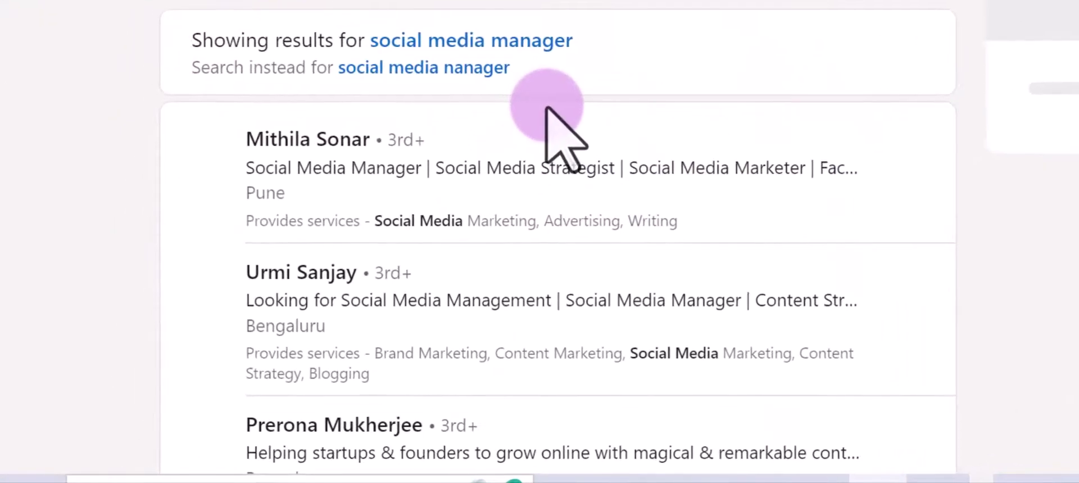
# - Look over the service providers and highlight the first provider's "Provides services" line, clearing the highlight after reading it
pyautogui.scroll(-5, 545, 118)
pyautogui.scroll(8, 539, 123)
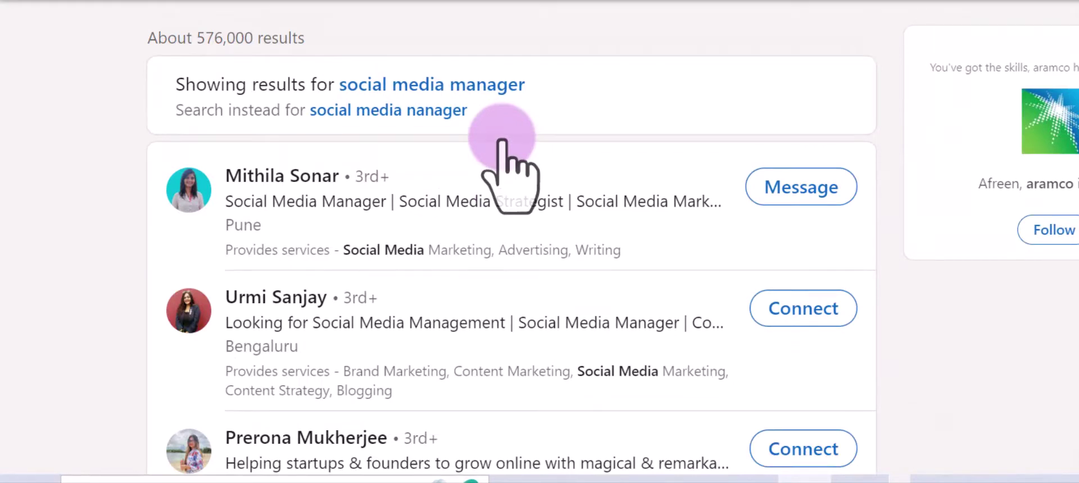
pyautogui.scroll(-2, 502, 141)
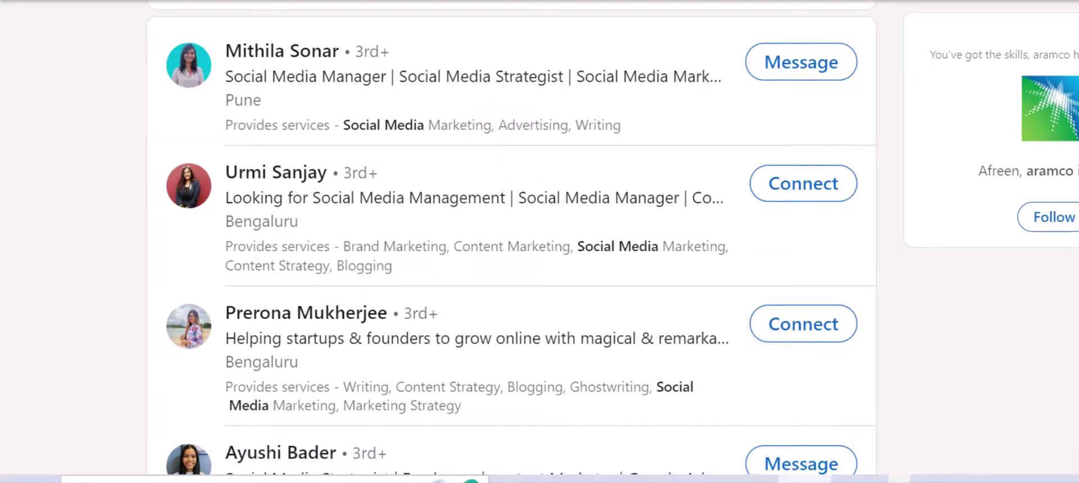
pyautogui.scroll(-1, 511, 241)
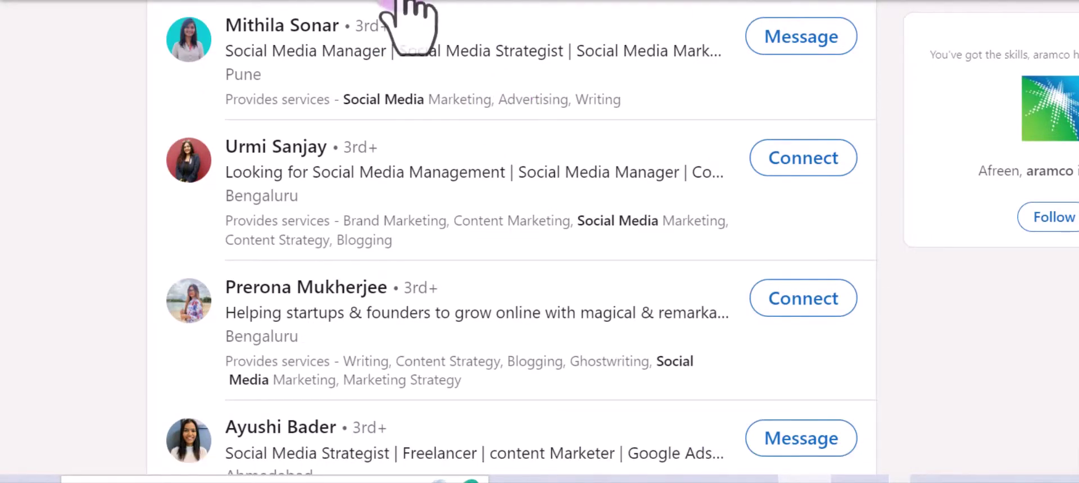
pyautogui.scroll(3, 214, 104)
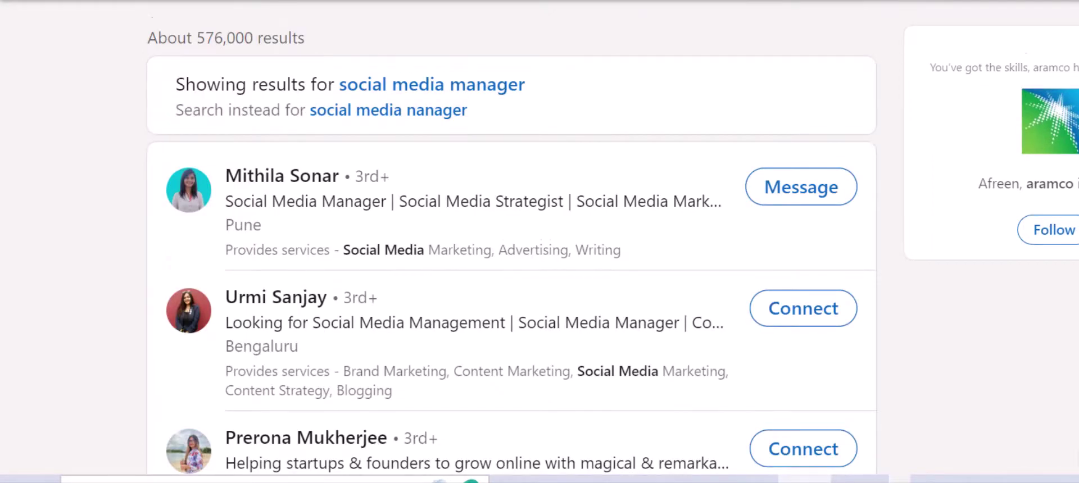
pyautogui.scroll(-2, 511, 242)
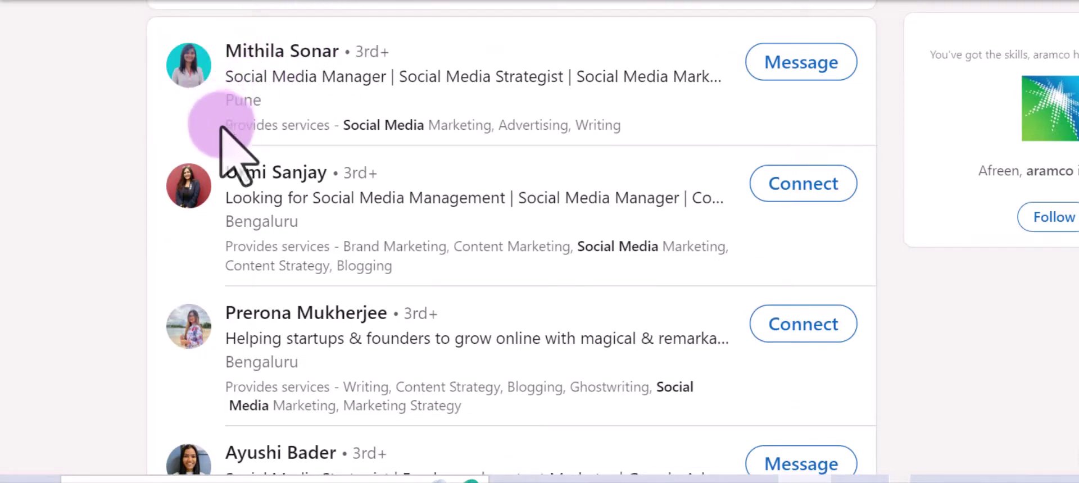
pyautogui.moveTo(225, 125); pyautogui.dragTo(601, 128)
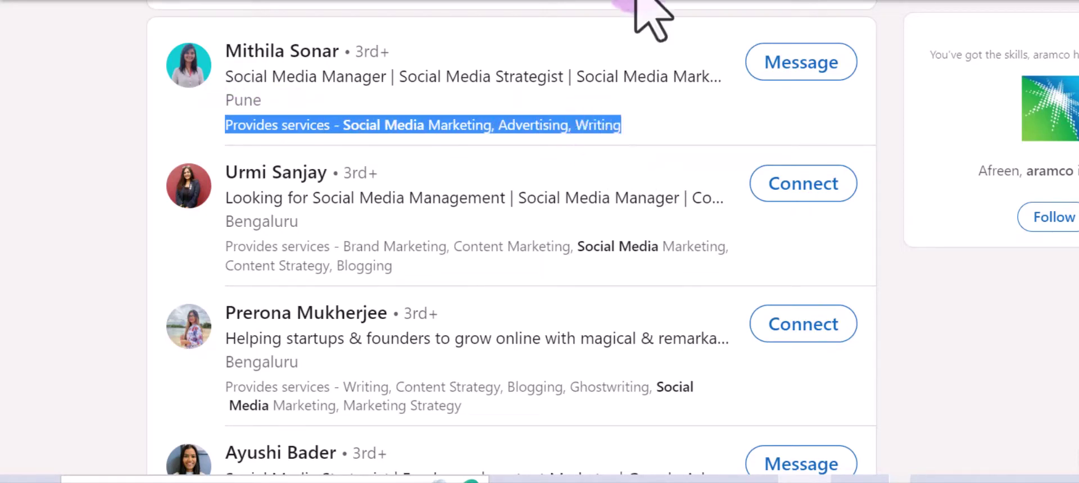
pyautogui.click(284, 64)
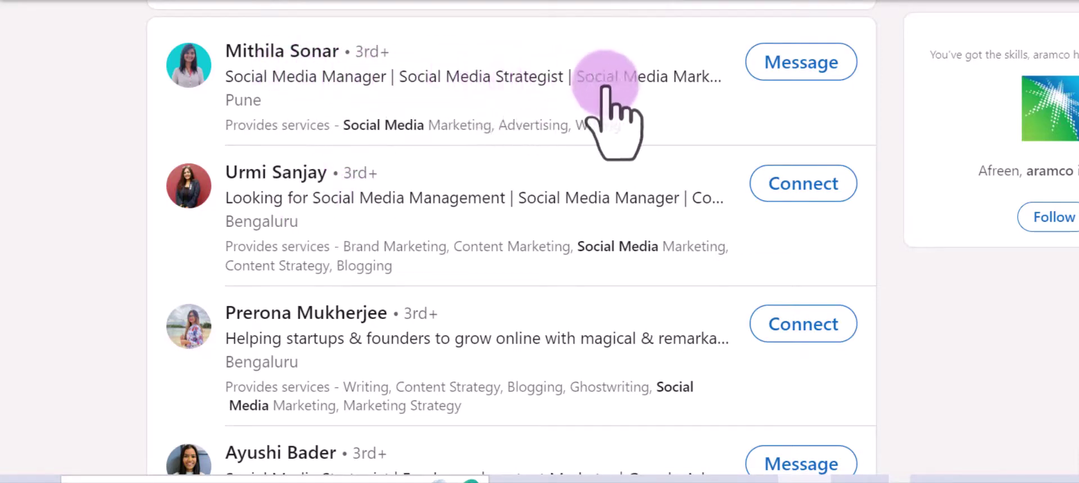
pyautogui.click(670, 86)
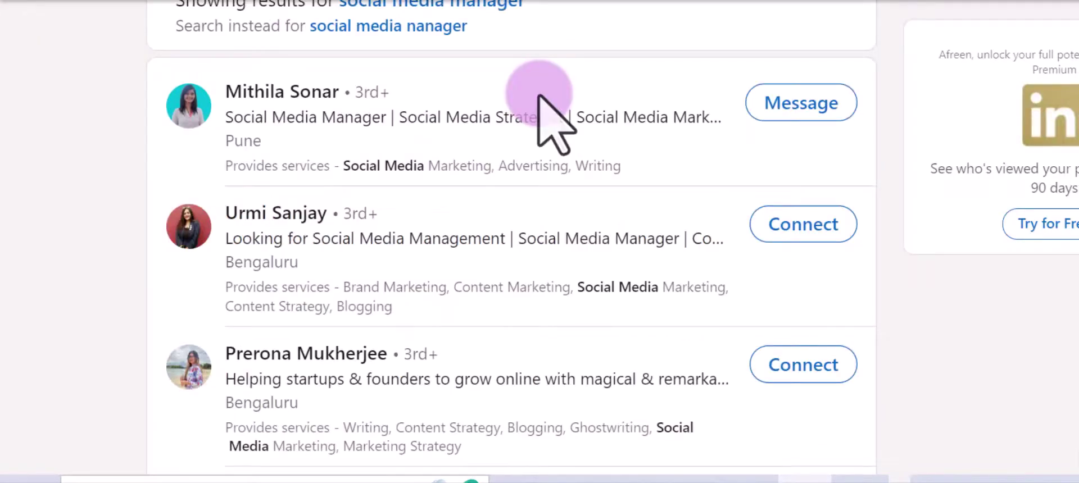
# - Highlight the Ahmedabad social media strategist's listing with its offered services, and clear the highlight when moving to the following providers
pyautogui.scroll(-10, 538, 96)
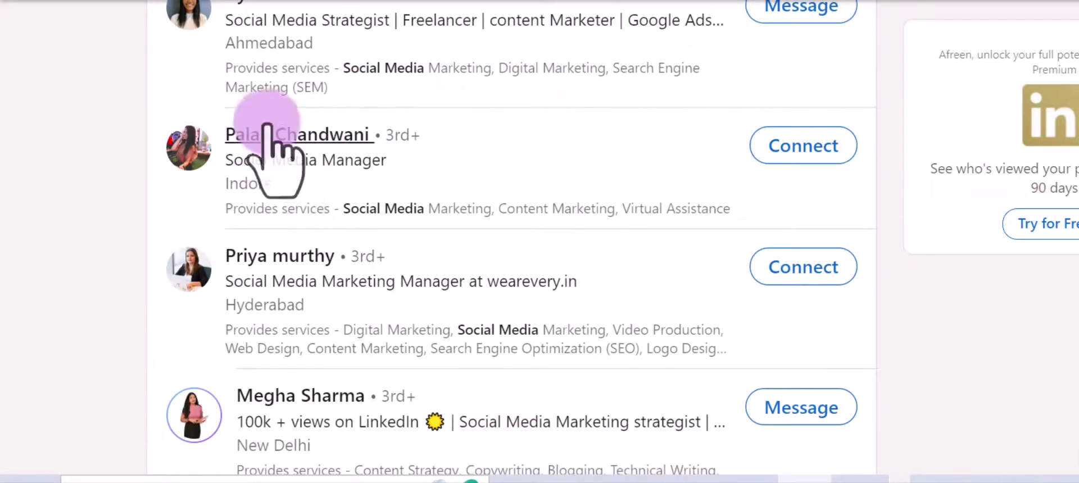
pyautogui.scroll(2, 276, 129)
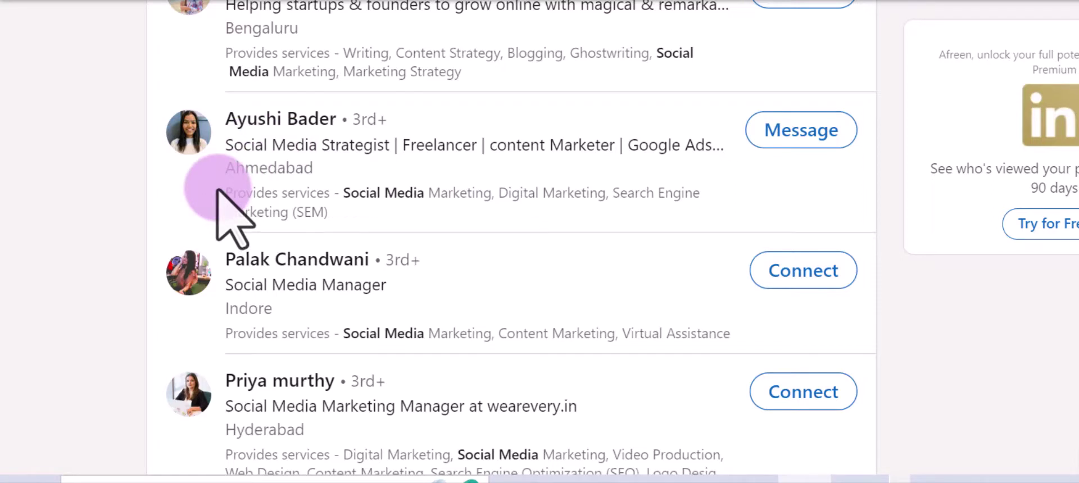
pyautogui.moveTo(217, 184); pyautogui.dragTo(664, 220)
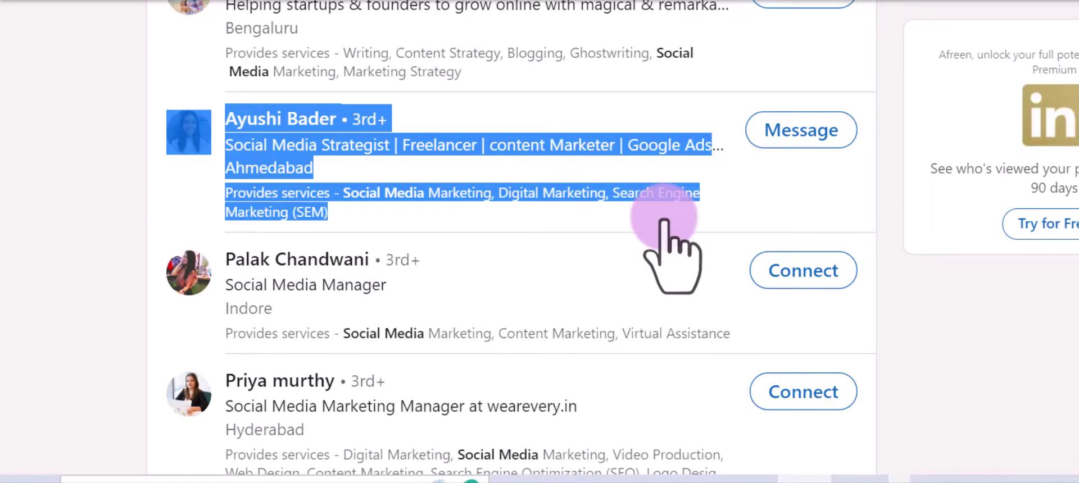
pyautogui.scroll(-2, 664, 220)
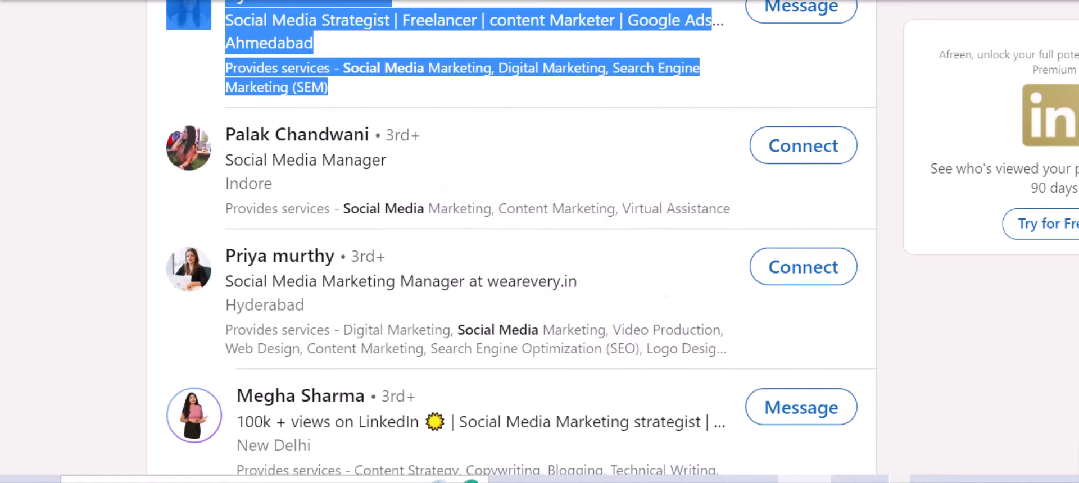
pyautogui.click(397, 240)
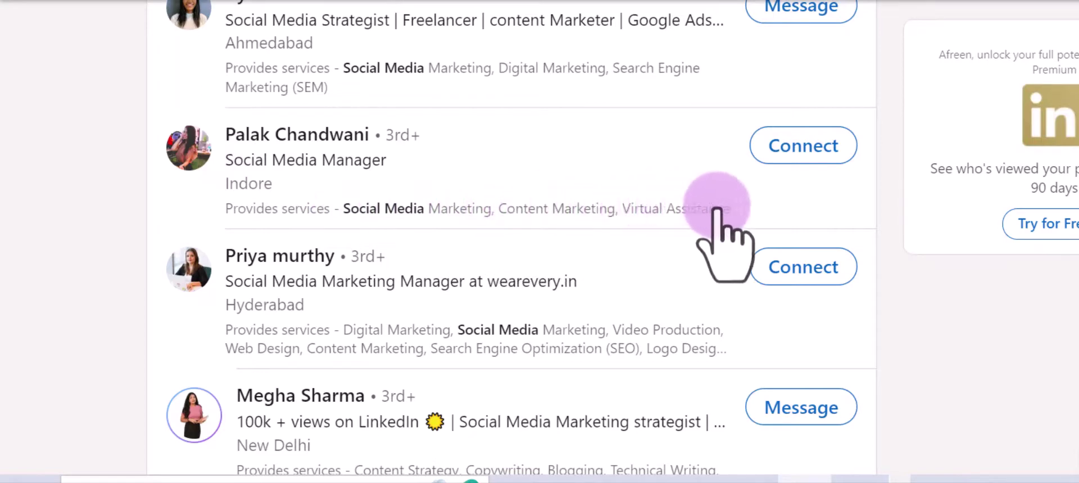
# - Compare the services offered by the providers further down the list and return towards the earlier listings
pyautogui.scroll(-4, 521, 242)
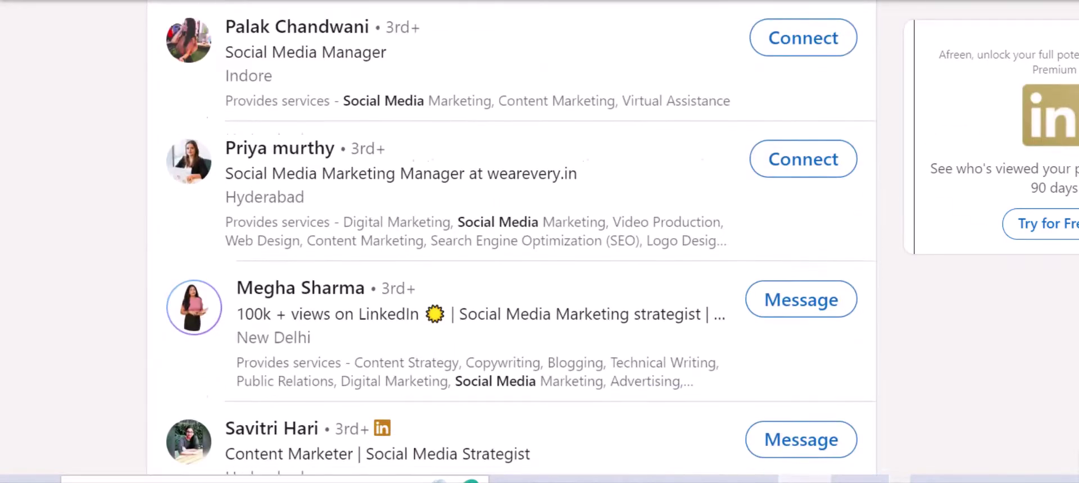
pyautogui.scroll(3, 521, 241)
pyautogui.scroll(-1, 521, 241)
pyautogui.scroll(-2, 521, 242)
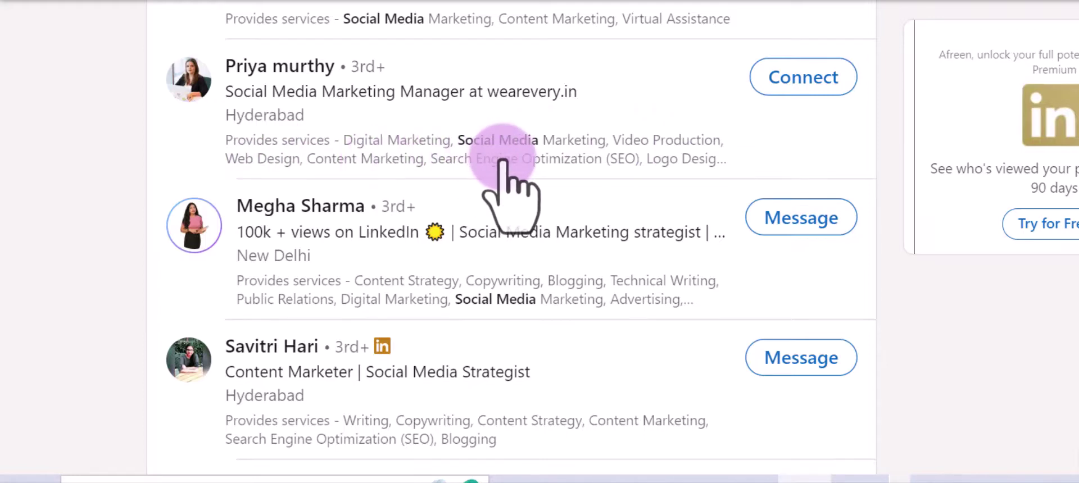
pyautogui.scroll(4, 502, 168)
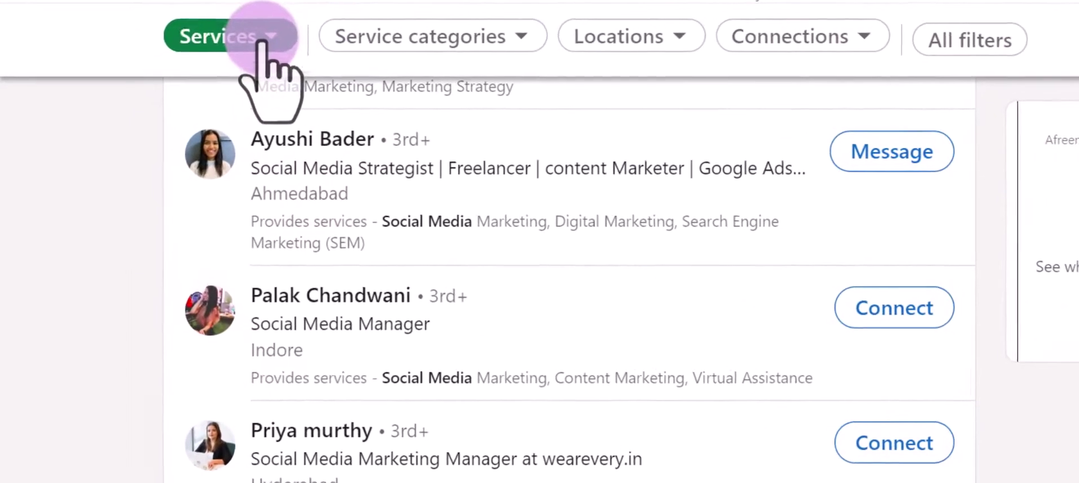
# - Switch the search results from services to companies and check the location filter options without applying any
pyautogui.click(184, 76)
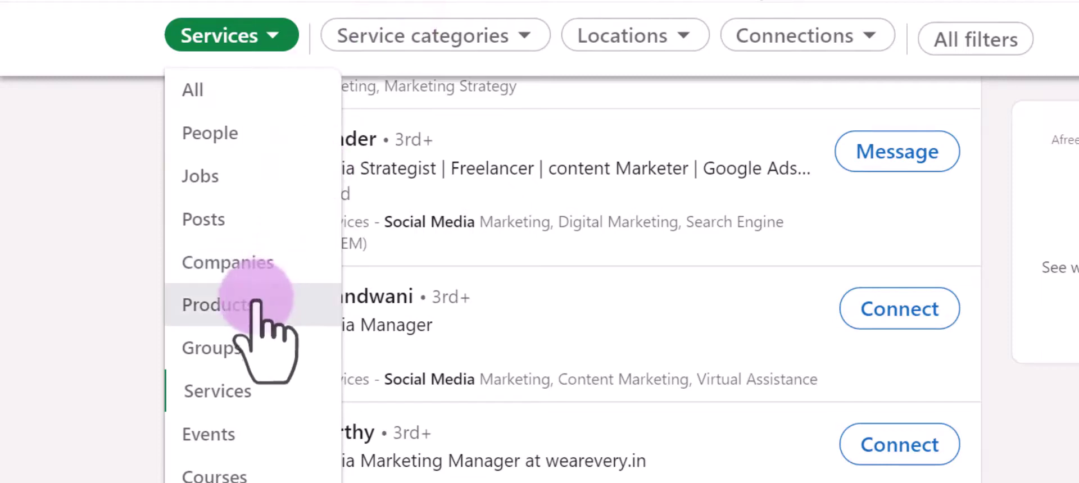
pyautogui.click(268, 256)
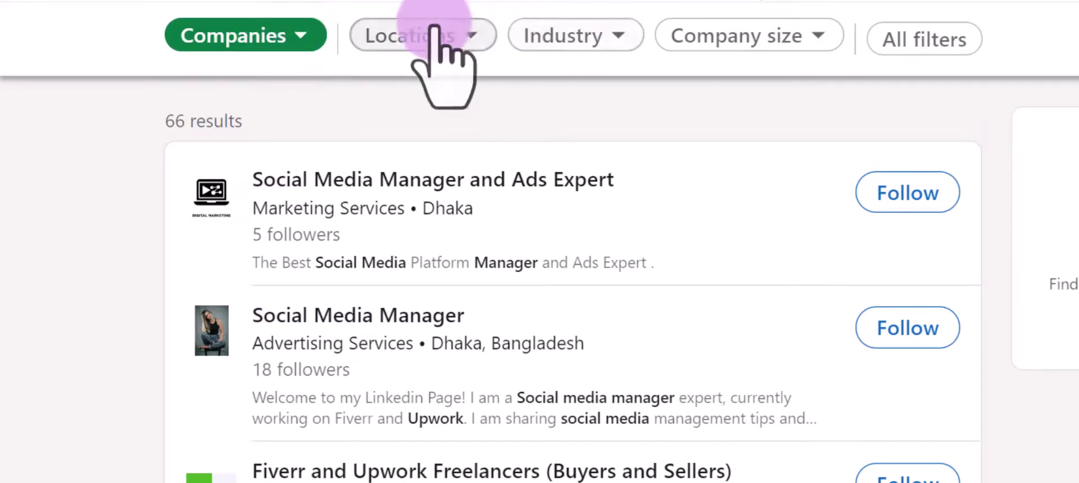
pyautogui.click(465, 38)
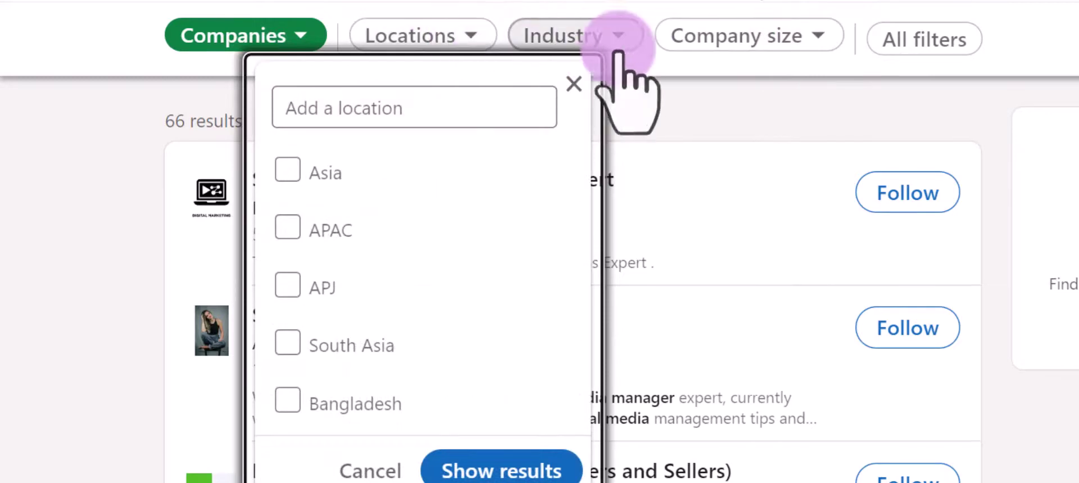
pyautogui.click(619, 39)
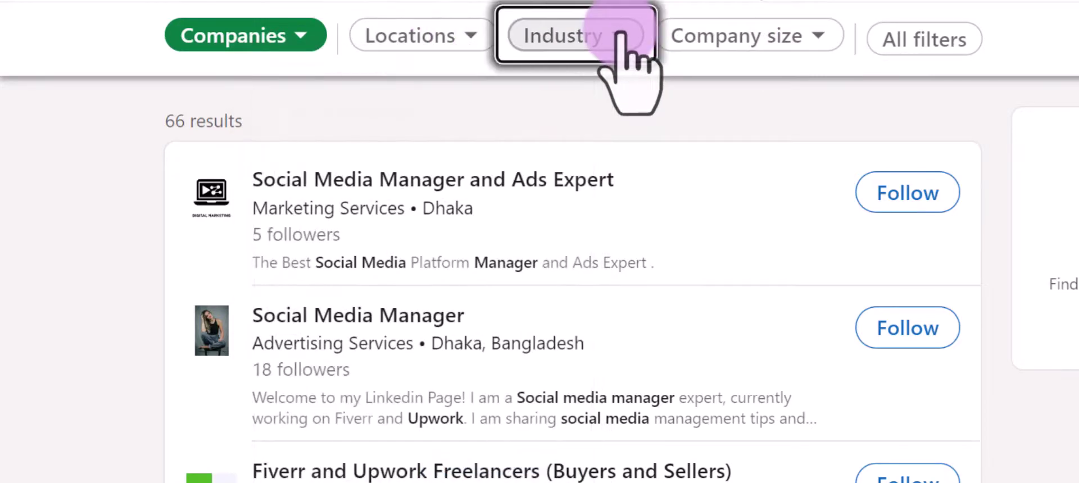
# - Check the options of the industry and company size filters, closing each without applying a filter
pyautogui.click(621, 36)
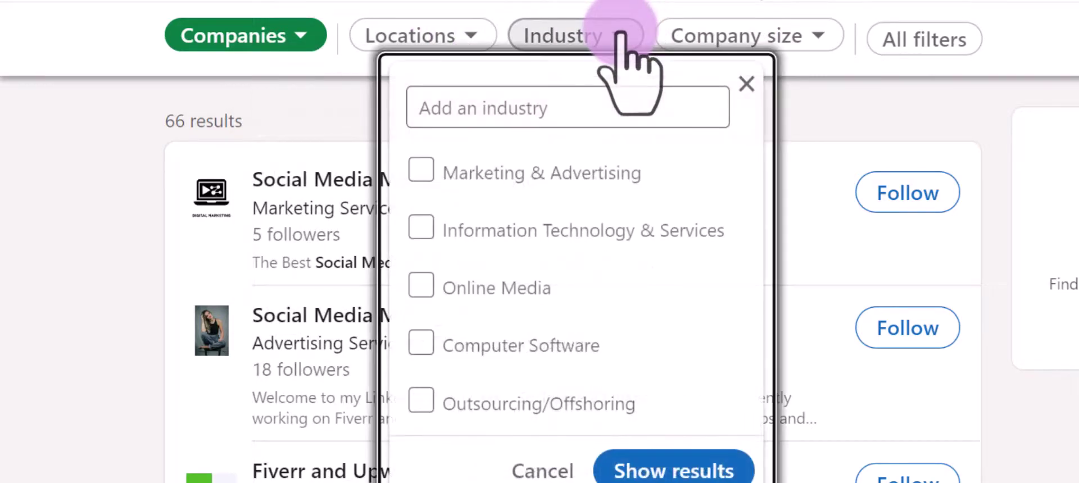
pyautogui.scroll(-5, 628, 180)
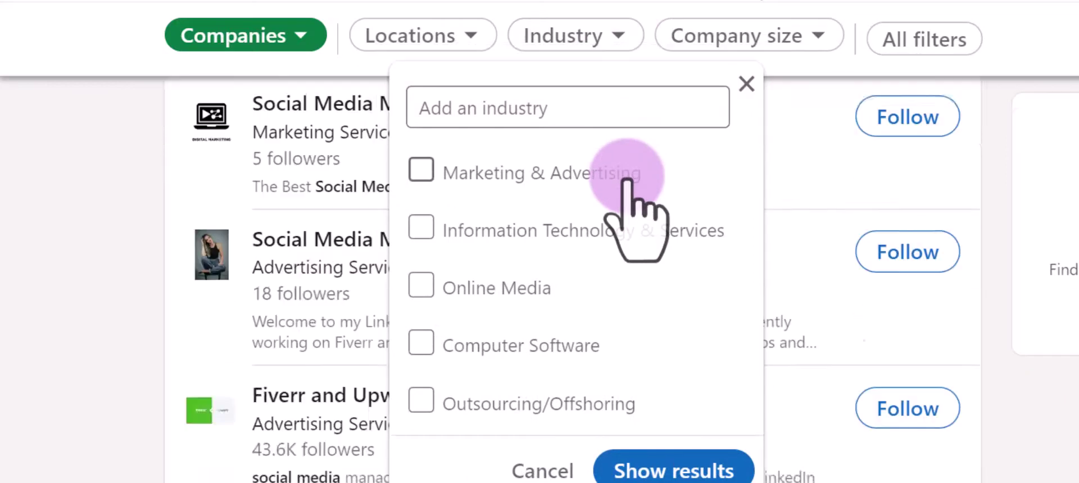
pyautogui.scroll(5, 626, 180)
pyautogui.click(746, 84)
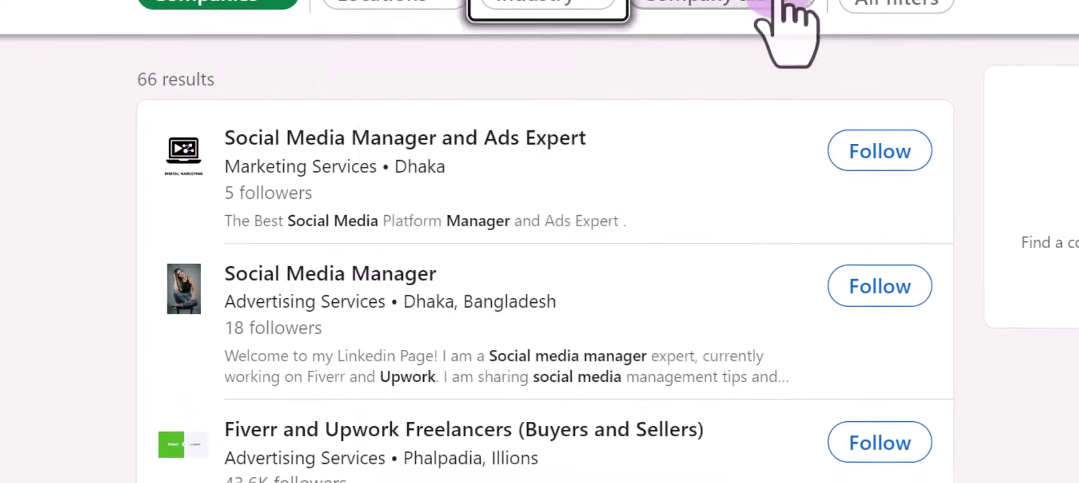
pyautogui.click(795, 8)
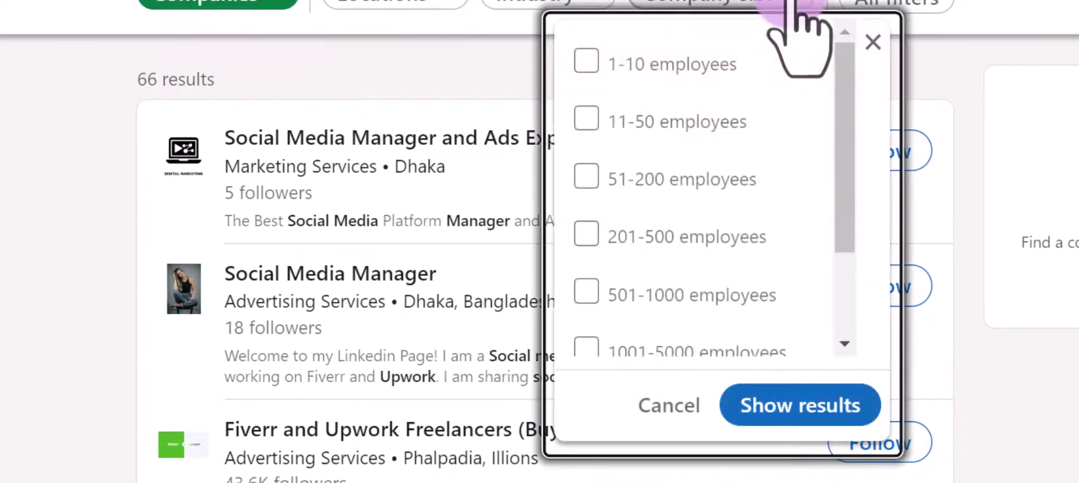
pyautogui.click(796, 6)
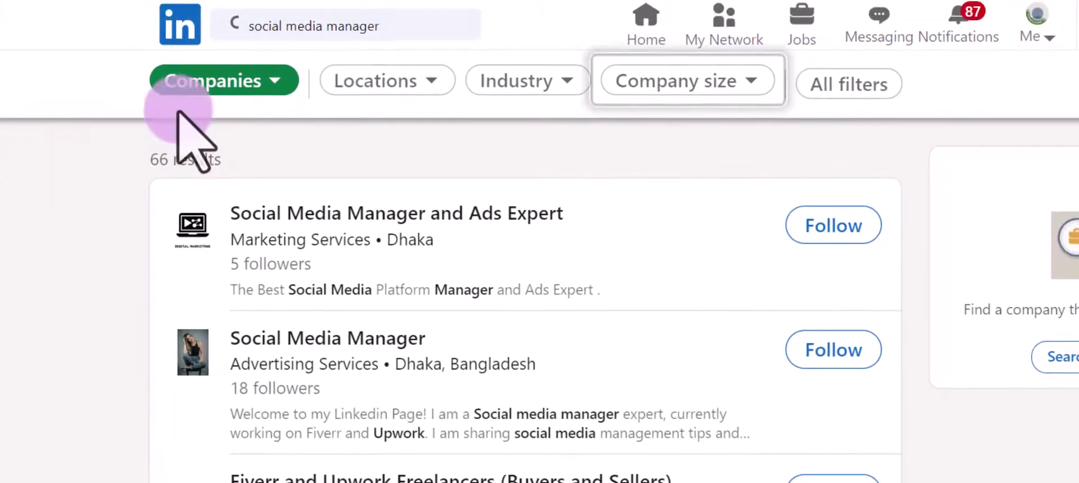
pyautogui.click(179, 112)
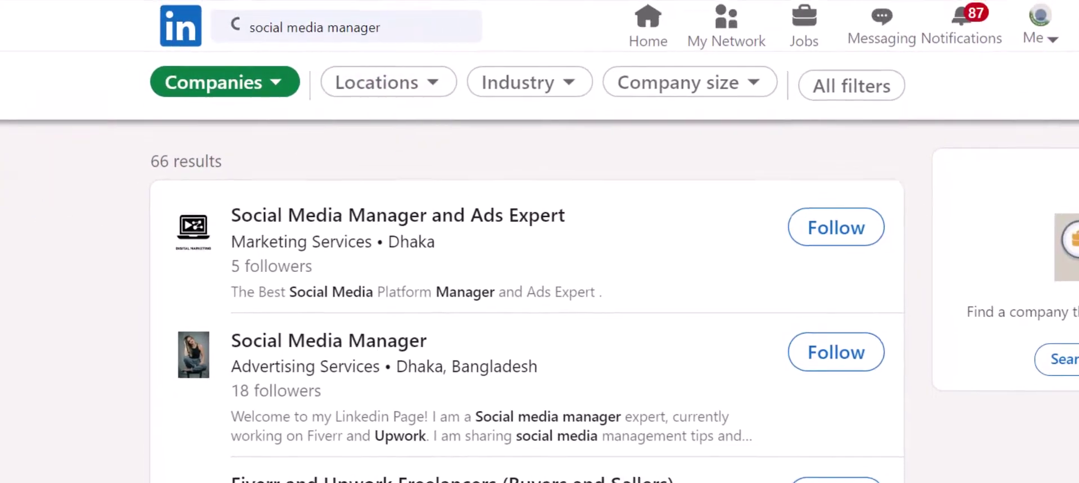
# - Look over the company results for social media manager, comparing their industries, locations and descriptions
pyautogui.scroll(-5, 540, 314)
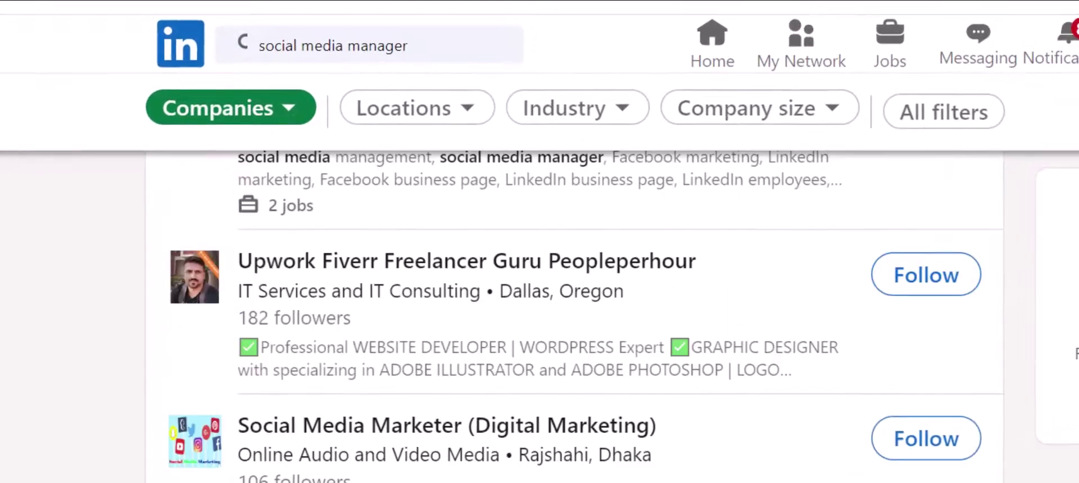
pyautogui.scroll(-5, 584, 314)
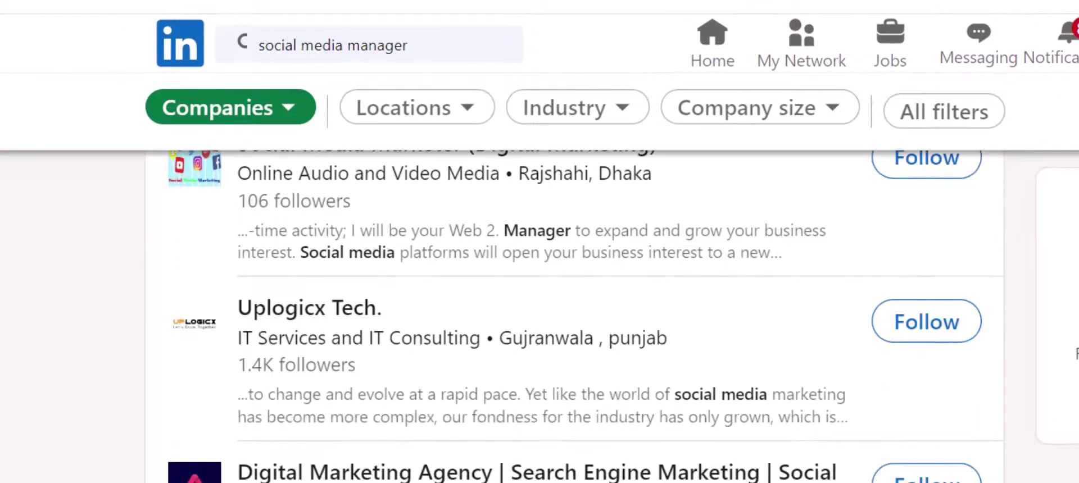
pyautogui.scroll(-4, 574, 315)
pyautogui.scroll(7, 574, 314)
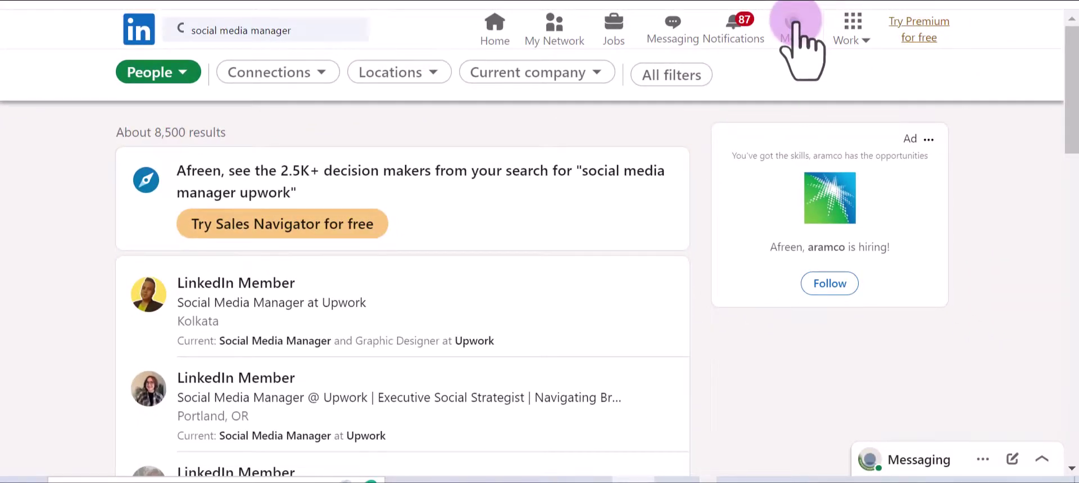
# - Open the account's own profile and show the complete skills list from its Skills section
pyautogui.click(794, 23)
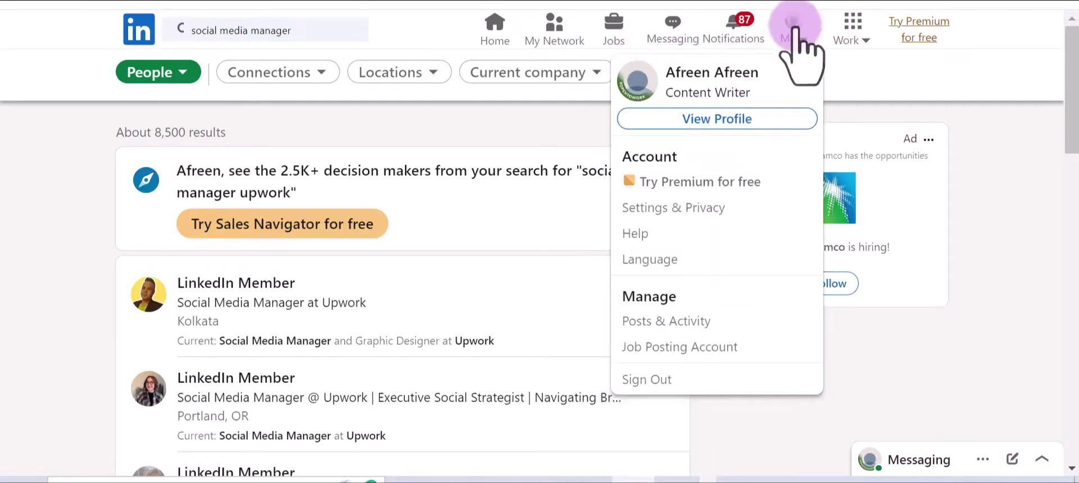
pyautogui.click(713, 119)
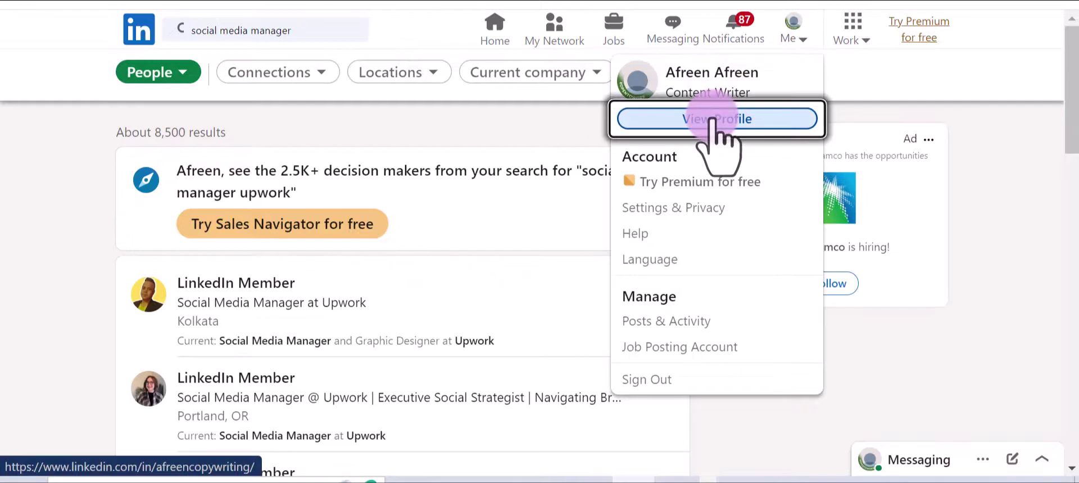
pyautogui.scroll(-15, 458, 245)
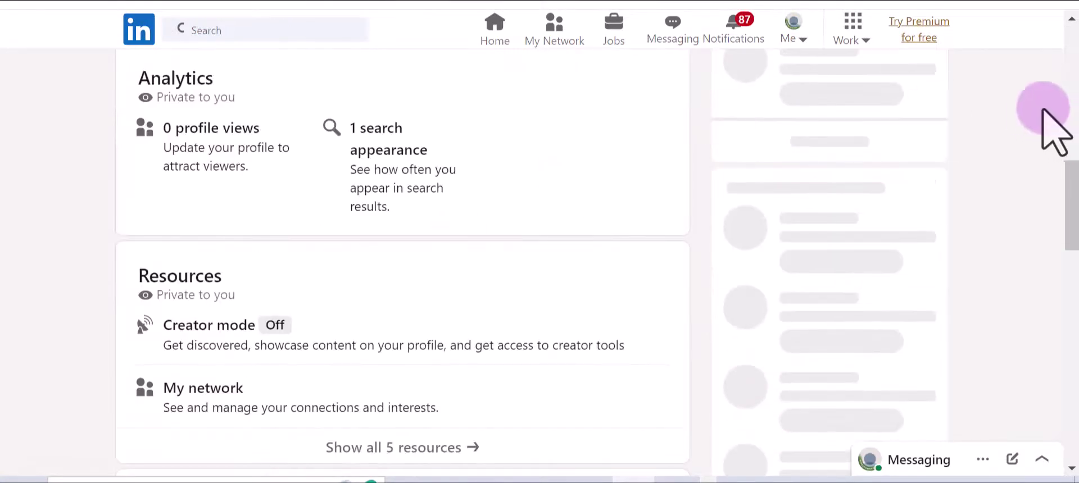
pyautogui.moveTo(1074, 216); pyautogui.dragTo(1067, 313)
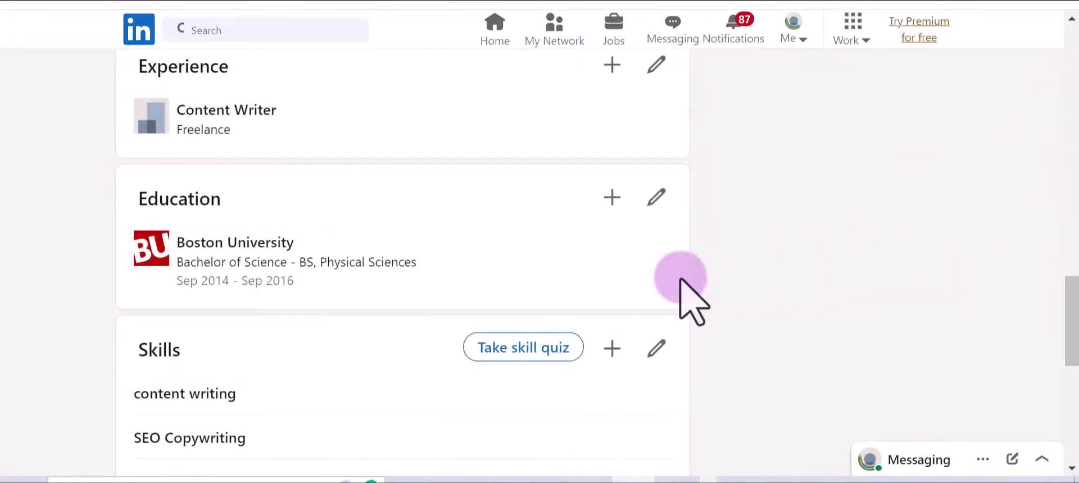
pyautogui.scroll(-3, 500, 326)
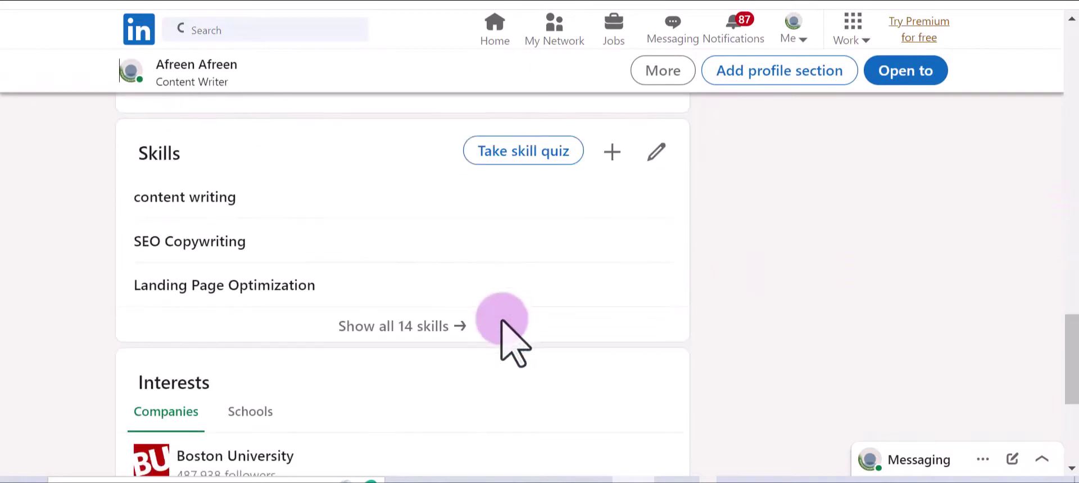
pyautogui.click(501, 318)
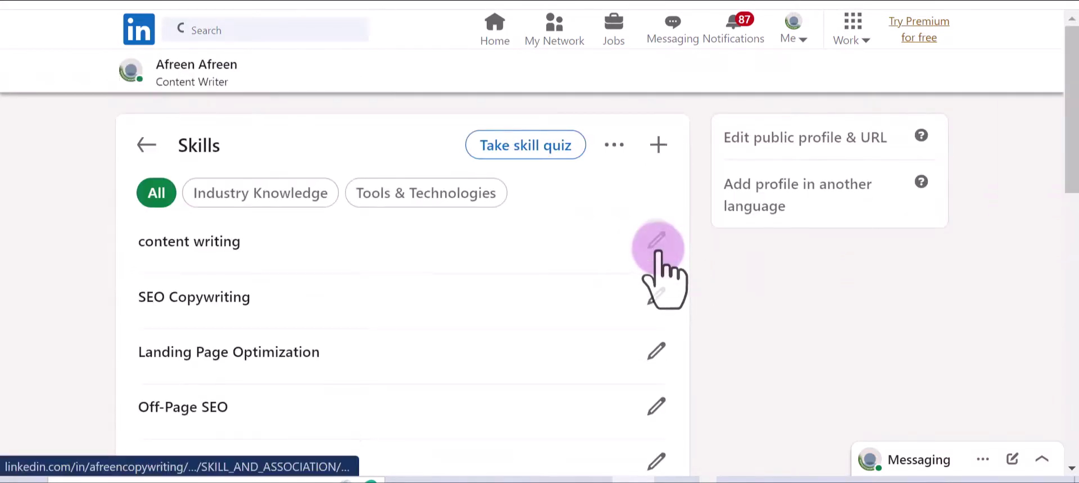
# - Examine the skills listed on the own profile, from content writing through the SEO skills, and return to the start of the list
pyautogui.moveTo(1067, 115)
pyautogui.mouseDown()
pyautogui.moveTo(1068, 207)
pyautogui.moveTo(1070, 124)
pyautogui.mouseUp()
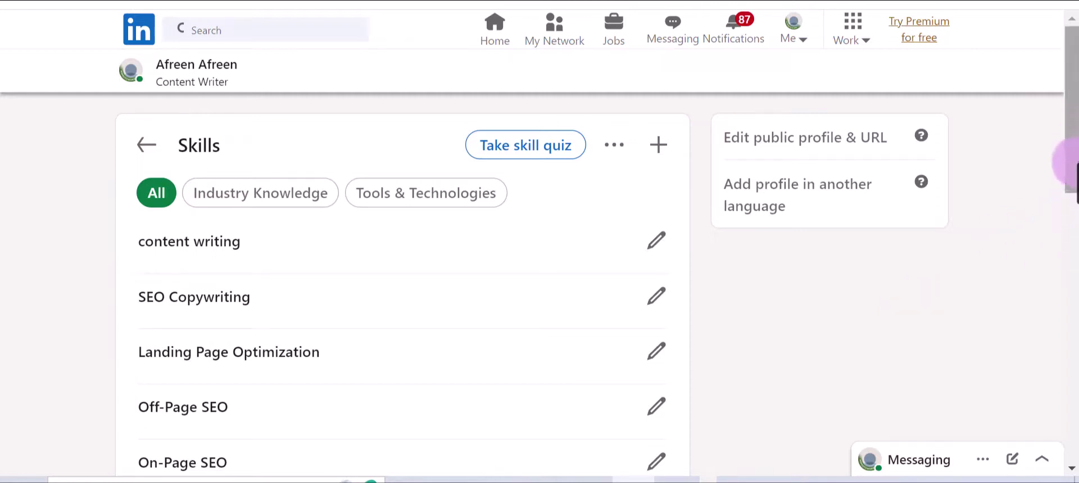
pyautogui.scroll(-1, 1065, 168)
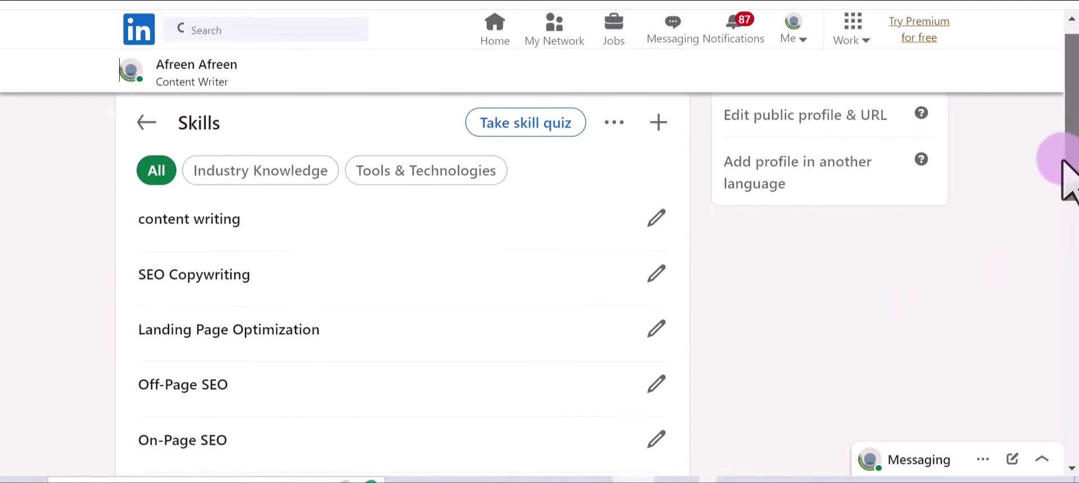
pyautogui.moveTo(1064, 163)
pyautogui.mouseDown()
pyautogui.moveTo(1070, 275)
pyautogui.moveTo(1066, 179)
pyautogui.mouseUp()
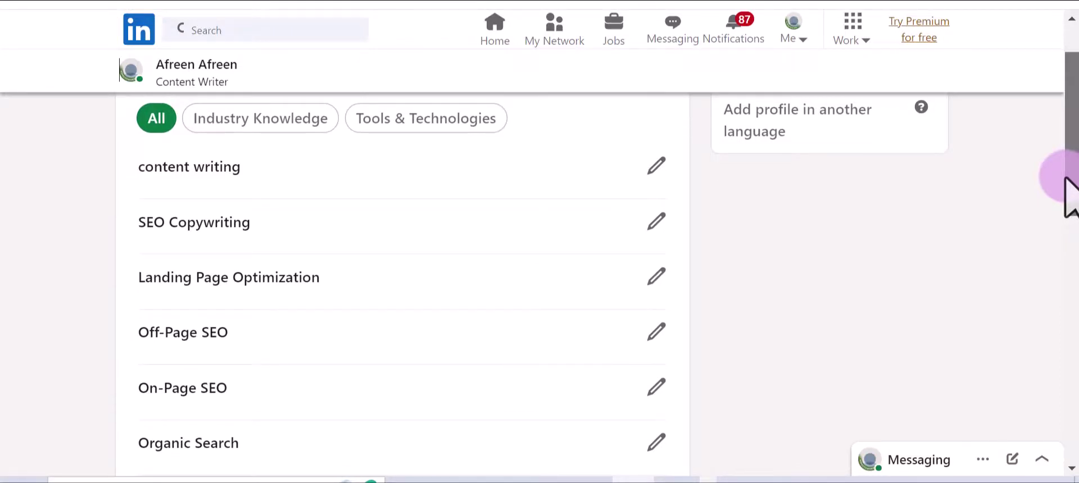
pyautogui.moveTo(1066, 179)
pyautogui.mouseDown()
pyautogui.moveTo(1066, 138)
pyautogui.moveTo(1075, 180)
pyautogui.mouseUp()
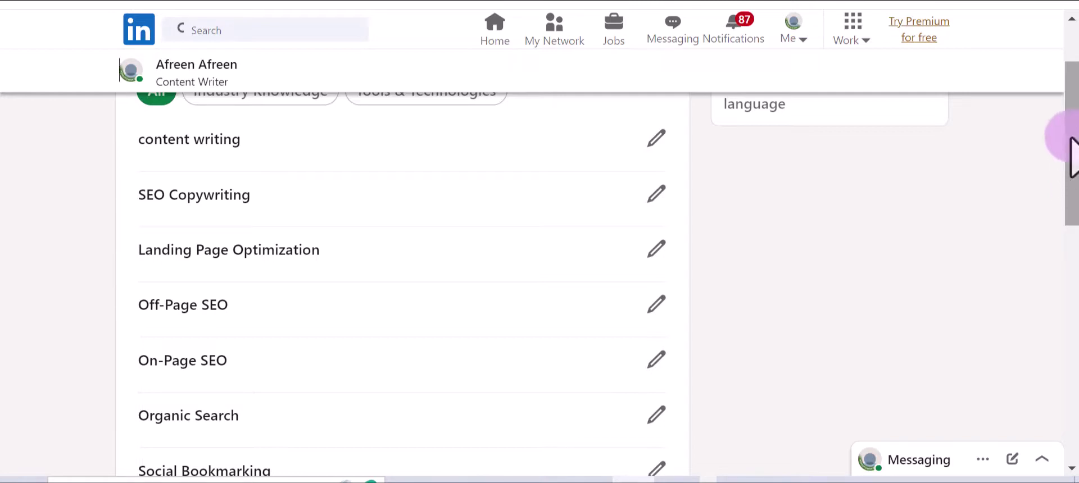
pyautogui.moveTo(1075, 113); pyautogui.dragTo(1070, 65)
pyautogui.scroll(-2, 1073, 126)
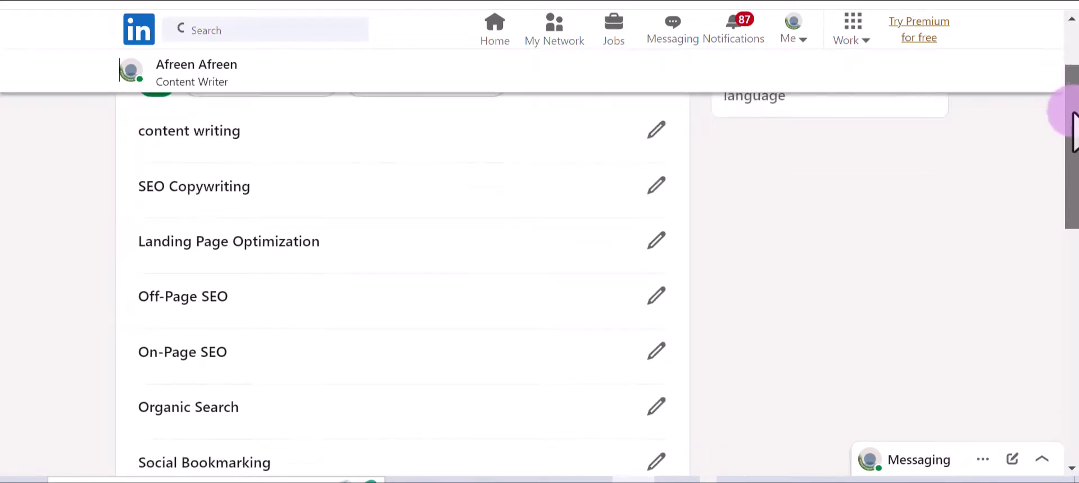
pyautogui.scroll(3, 1073, 118)
pyautogui.moveTo(1073, 79); pyautogui.dragTo(1072, 70)
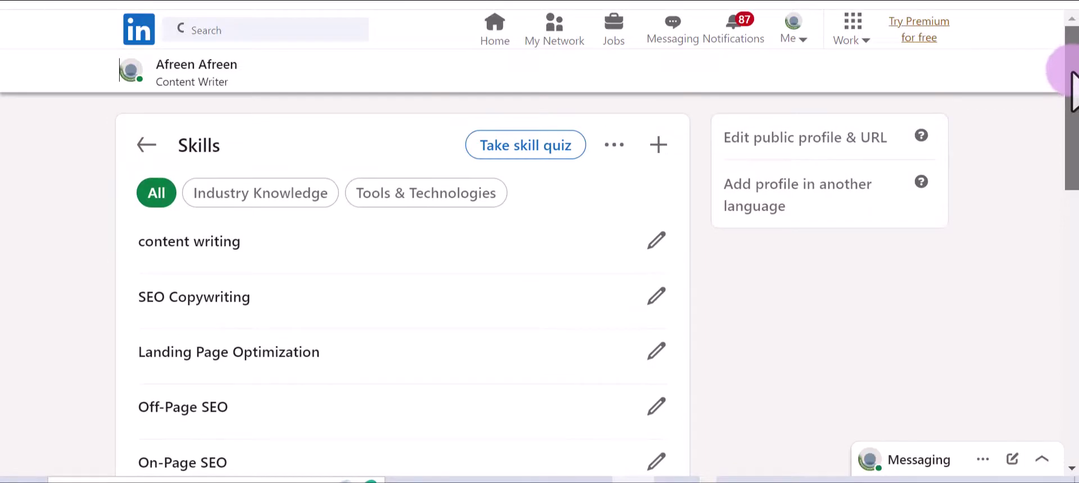
pyautogui.moveTo(1072, 72); pyautogui.dragTo(1075, 104)
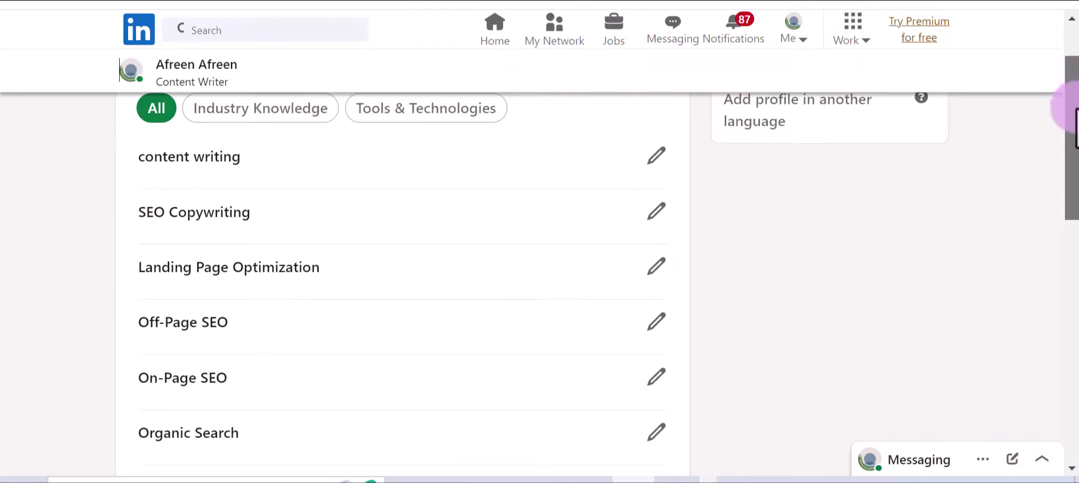
pyautogui.moveTo(1073, 107); pyautogui.dragTo(1065, 57)
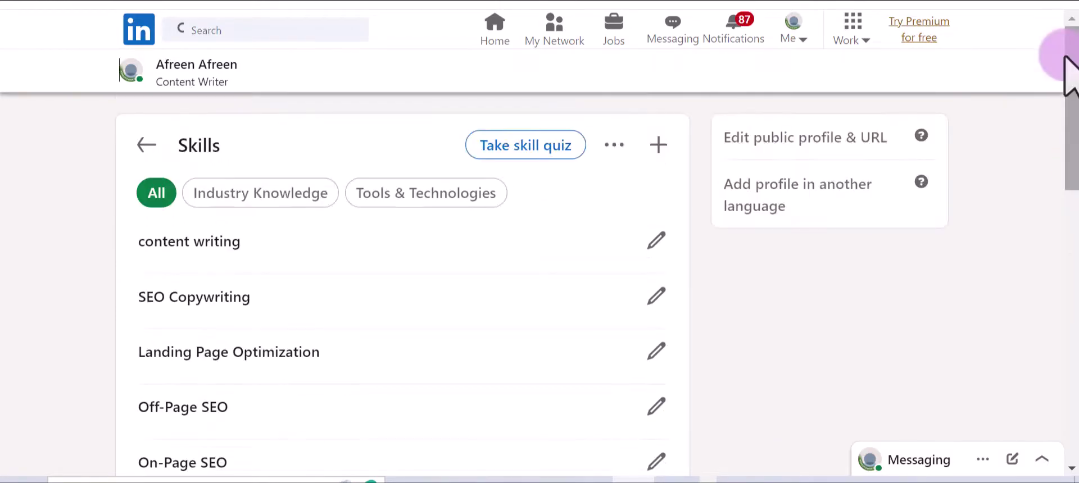